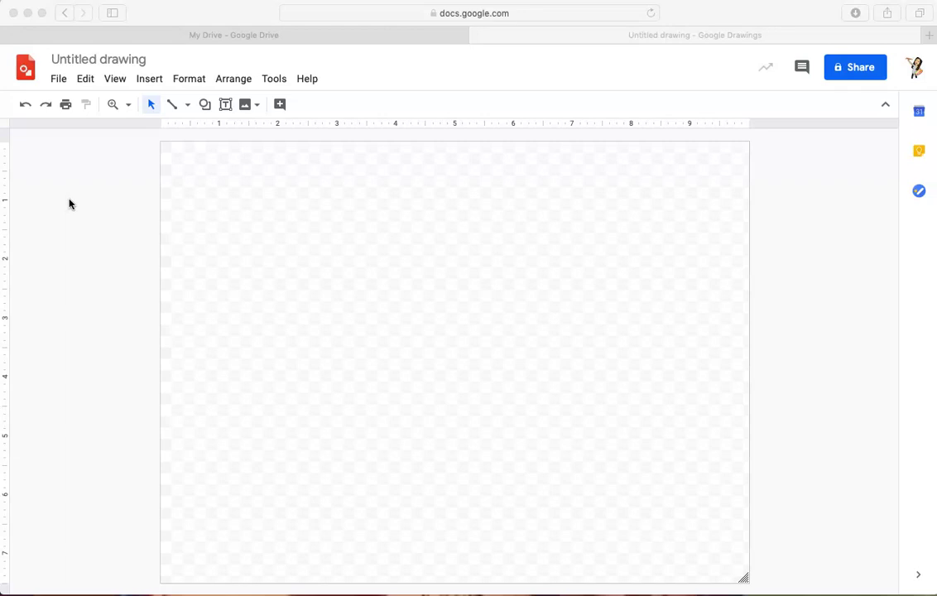
Rename the untitled drawing to 'Self Portrait _' followed by the teacher's name.
left_click(102, 60)
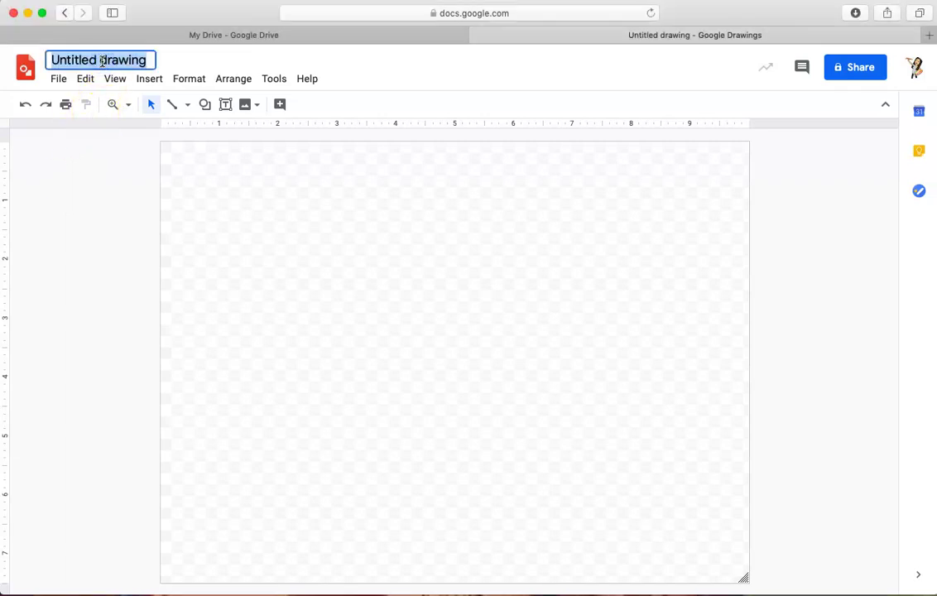
type("S")
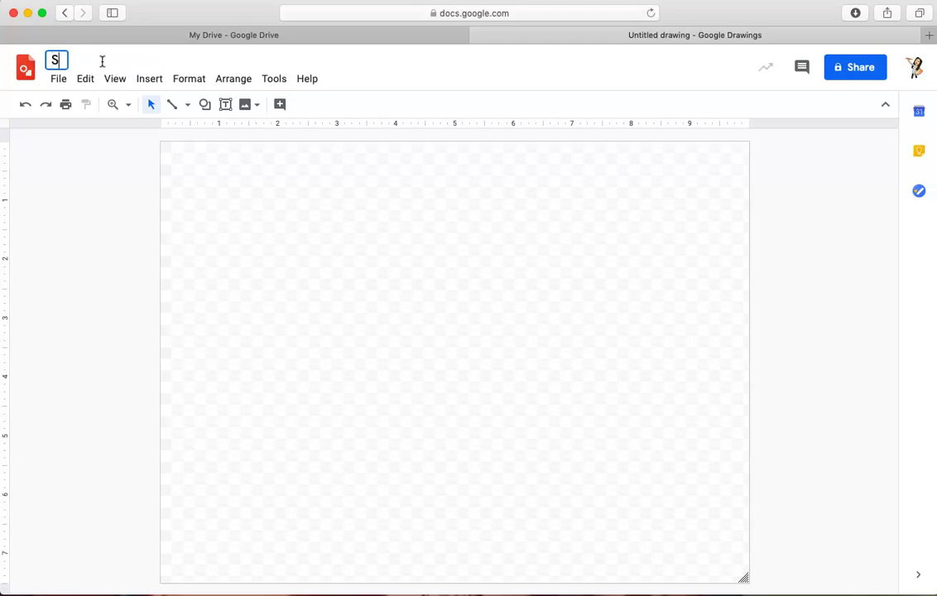
type("elf Portrait")
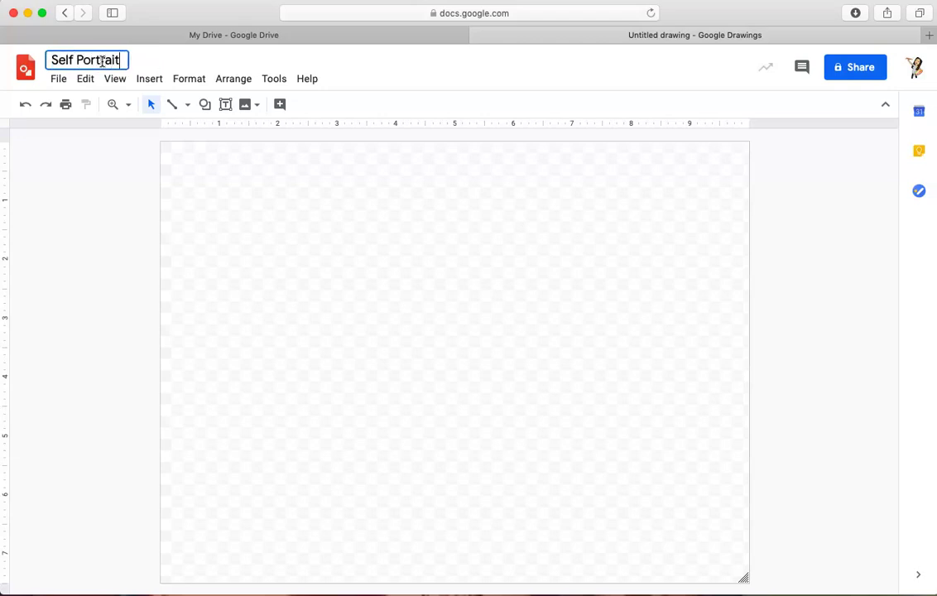
type(" _ Mrs. Martinez")
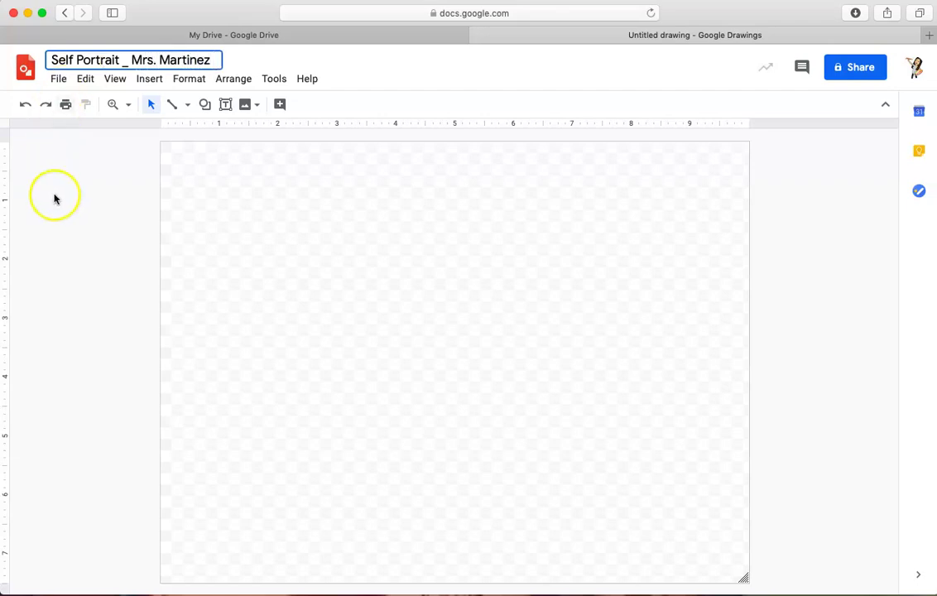
left_click(39, 212)
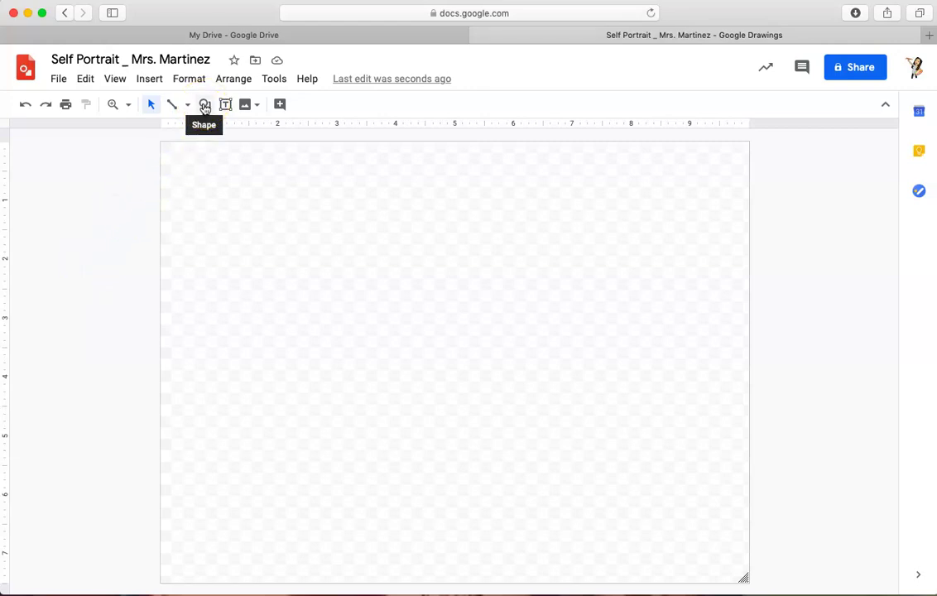
Draw a rectangle spanning the whole page and fill it with the purple swatch.
left_click(204, 105)
mouse_move(217, 134)
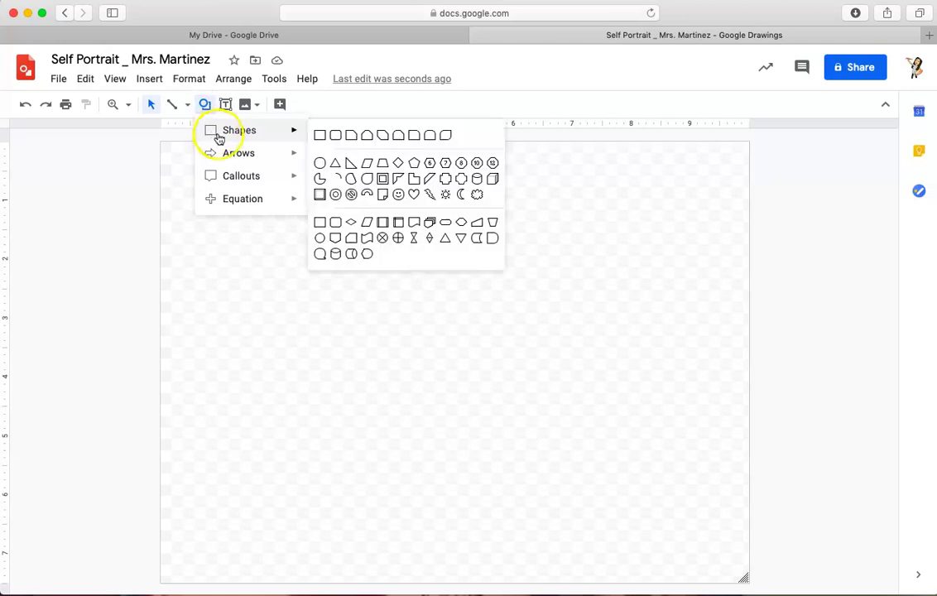
left_click(319, 135)
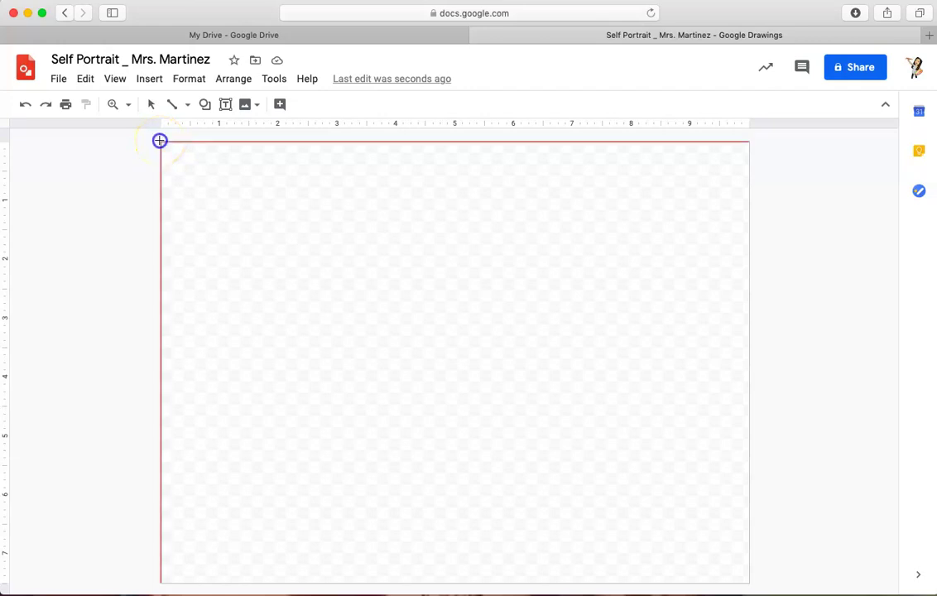
left_click_drag(161, 142, 749, 580)
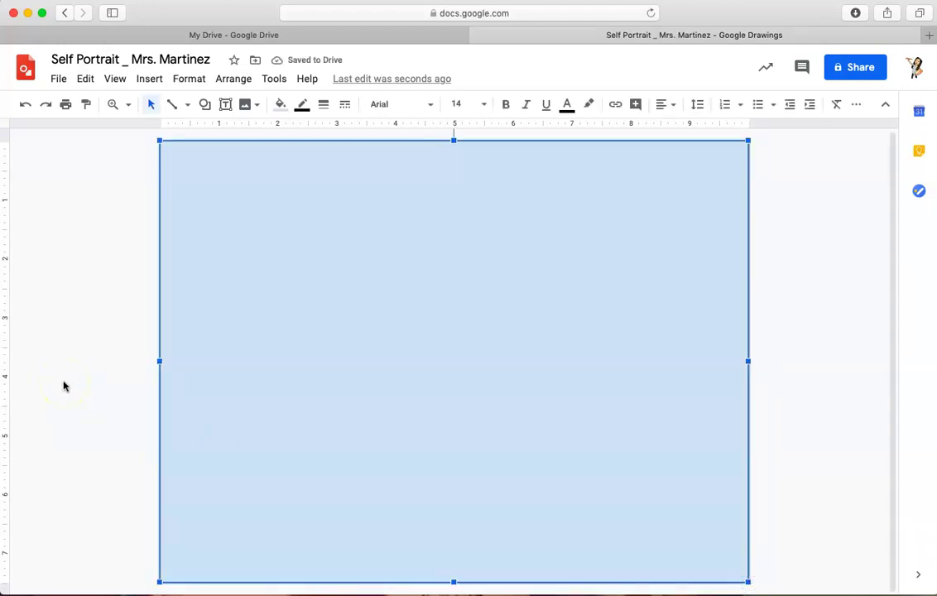
left_click(277, 105)
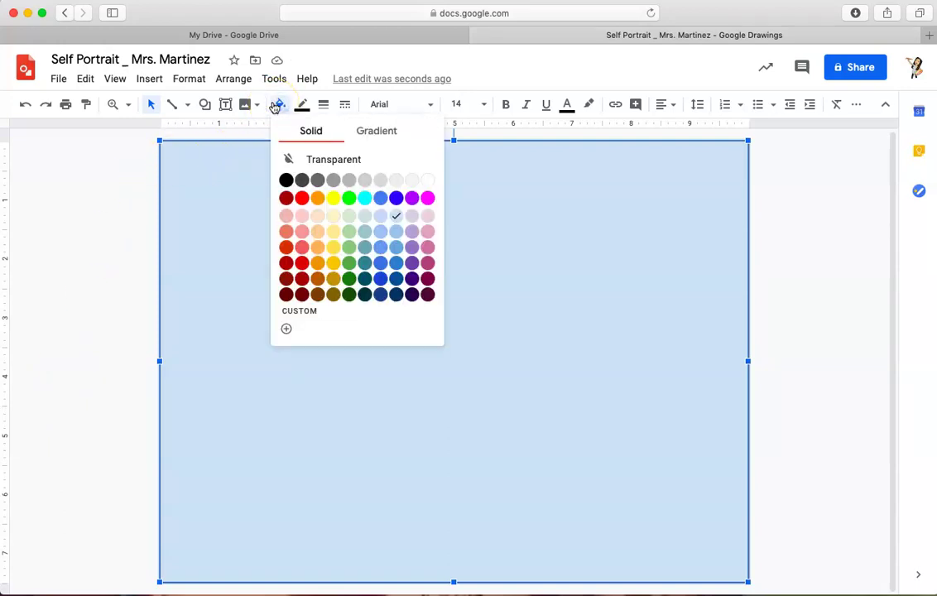
left_click(411, 263)
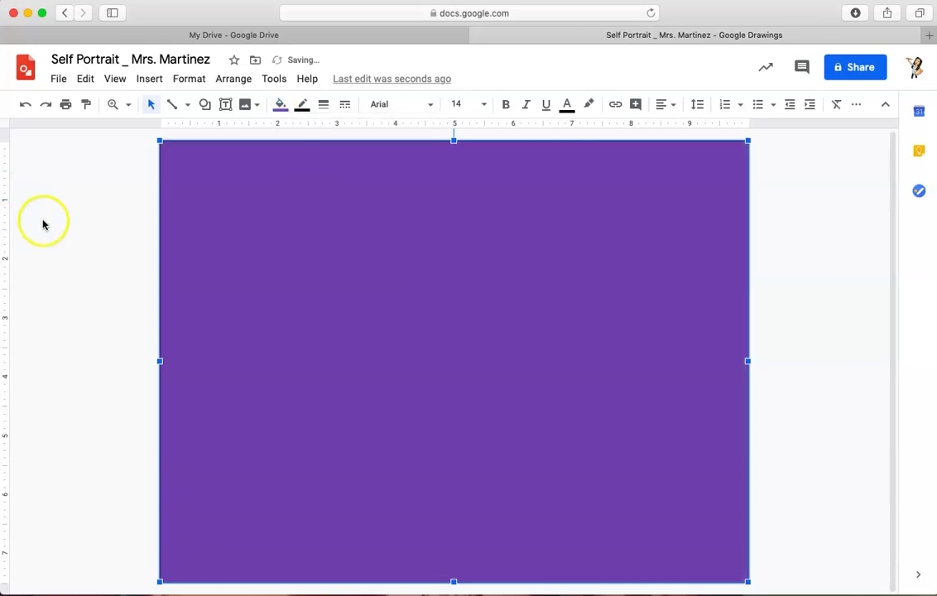
left_click(85, 224)
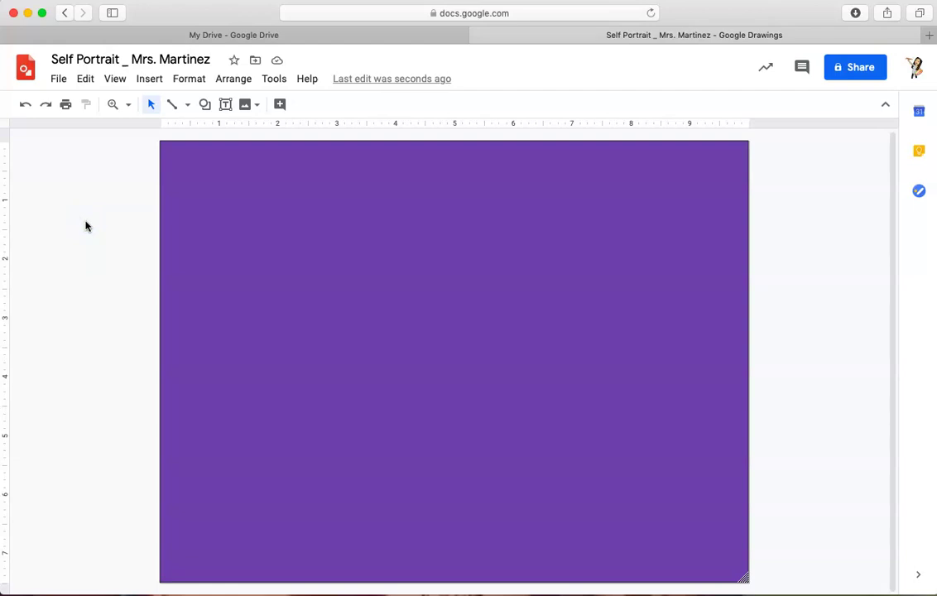
Switch the line tool to Scribble and draw a U-shaped curve for the face outline.
left_click(188, 106)
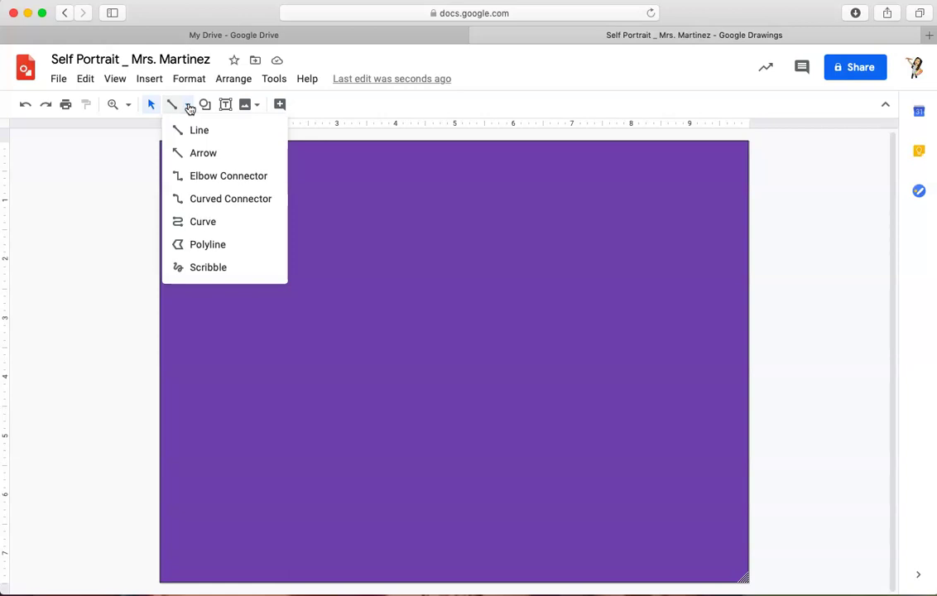
left_click(191, 224)
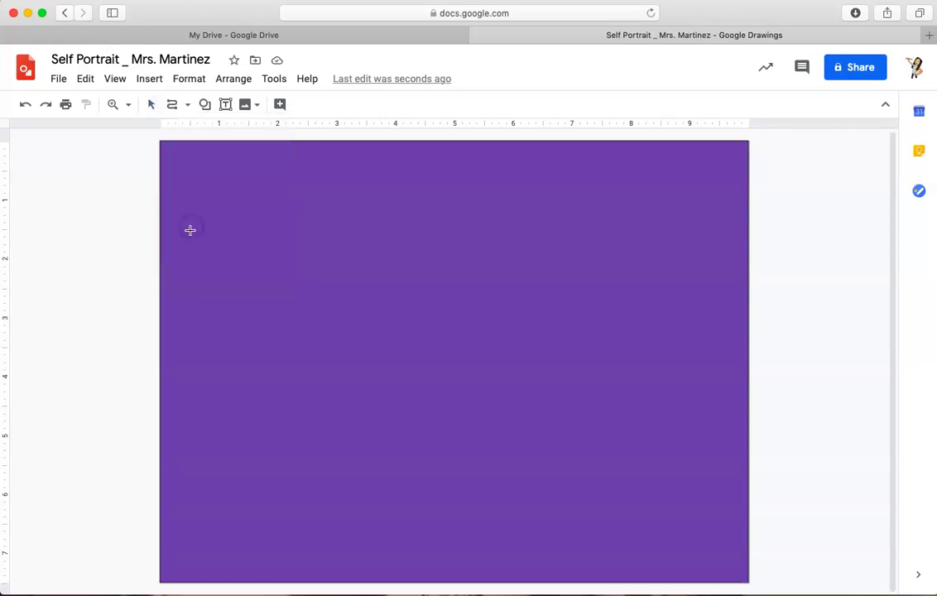
left_click(188, 107)
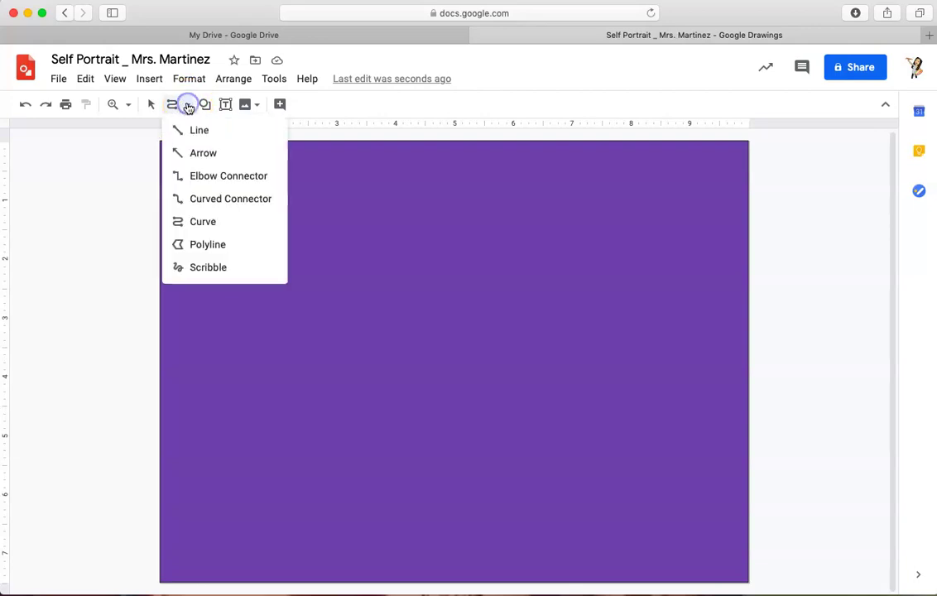
left_click(207, 268)
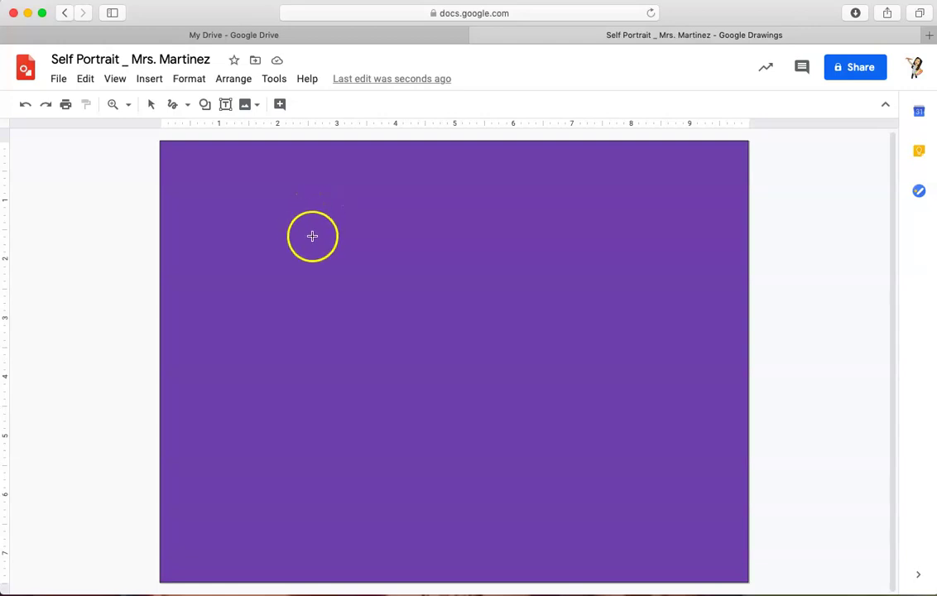
mouse_move(312, 236)
left_mouse_down()
mouse_move(295, 363)
mouse_move(317, 415)
mouse_move(512, 441)
mouse_move(557, 413)
mouse_move(583, 366)
mouse_move(564, 239)
left_mouse_up()
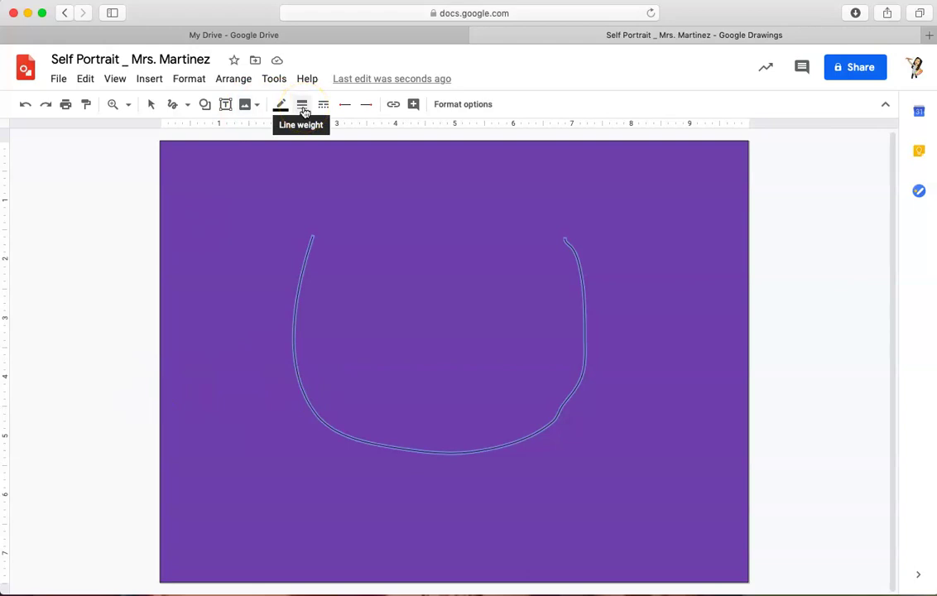
Set the face outline's line weight to 4px after trying 3px and 12px.
left_click(304, 111)
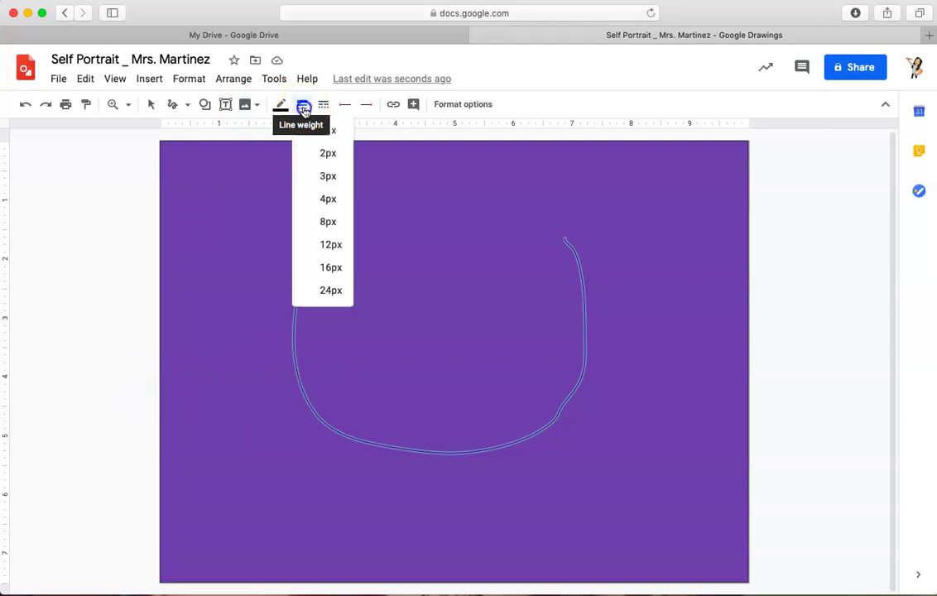
left_click(327, 177)
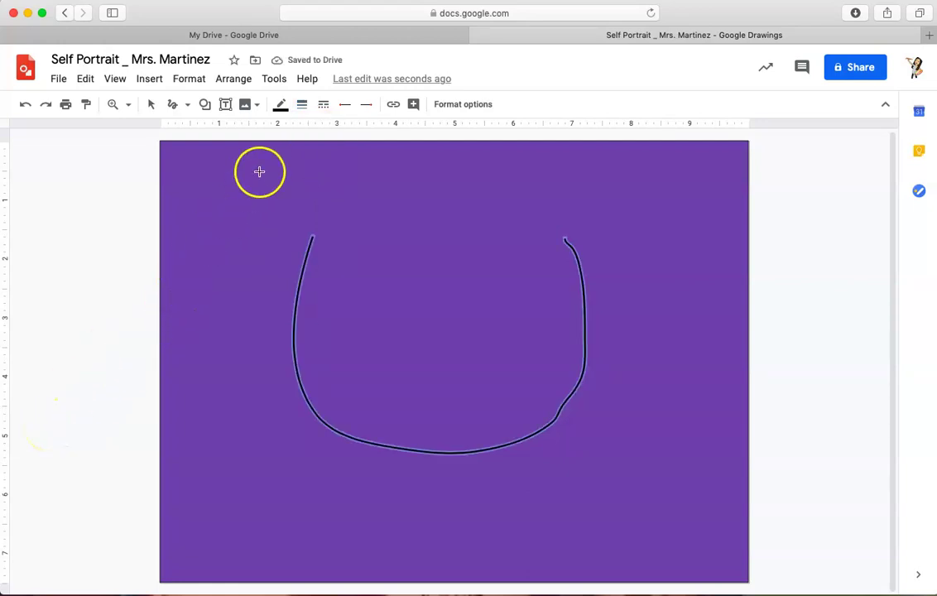
left_click(304, 112)
left_click(307, 242)
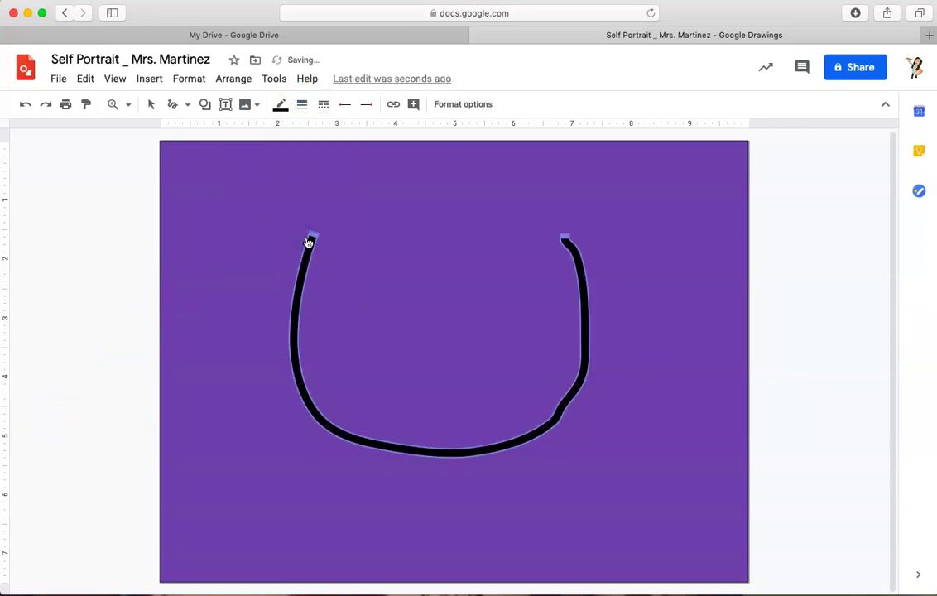
left_click(304, 106)
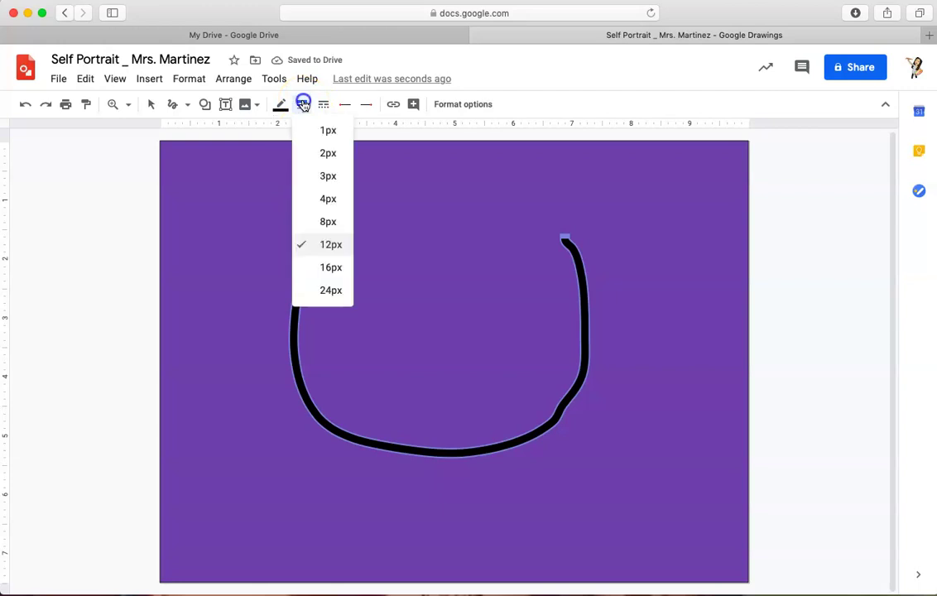
left_click(318, 200)
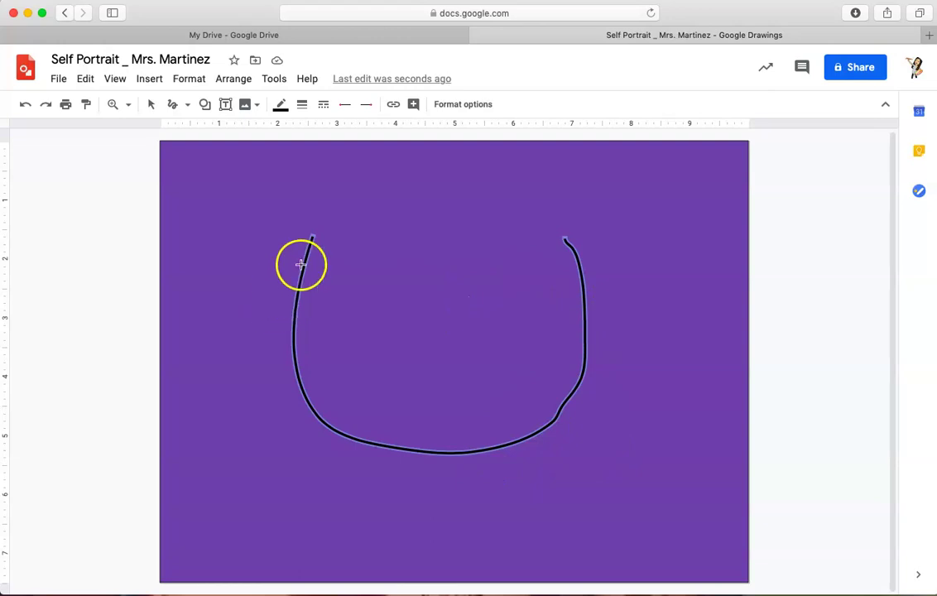
Draw two short neck lines below the chin, one left and one right.
left_click(366, 444)
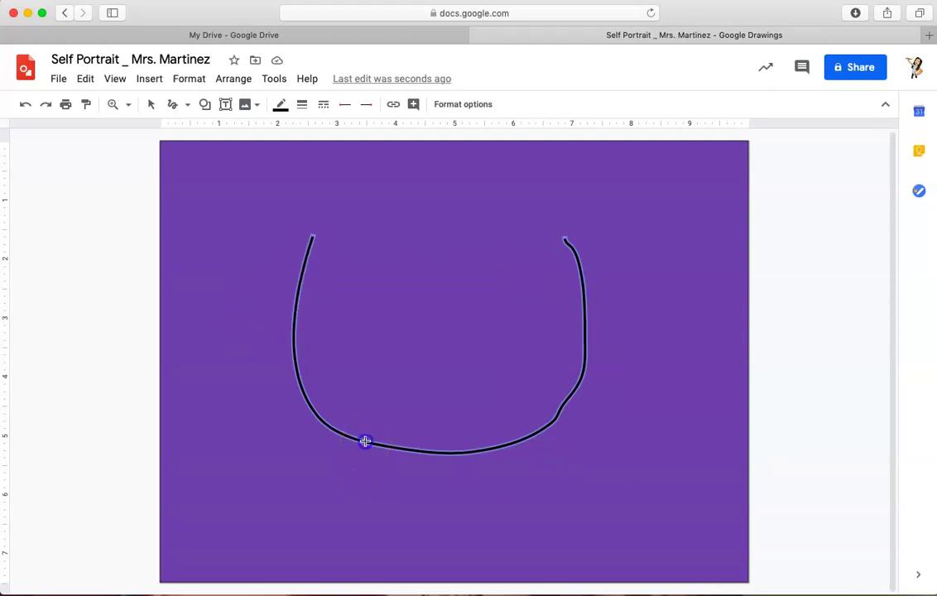
double_click(338, 498)
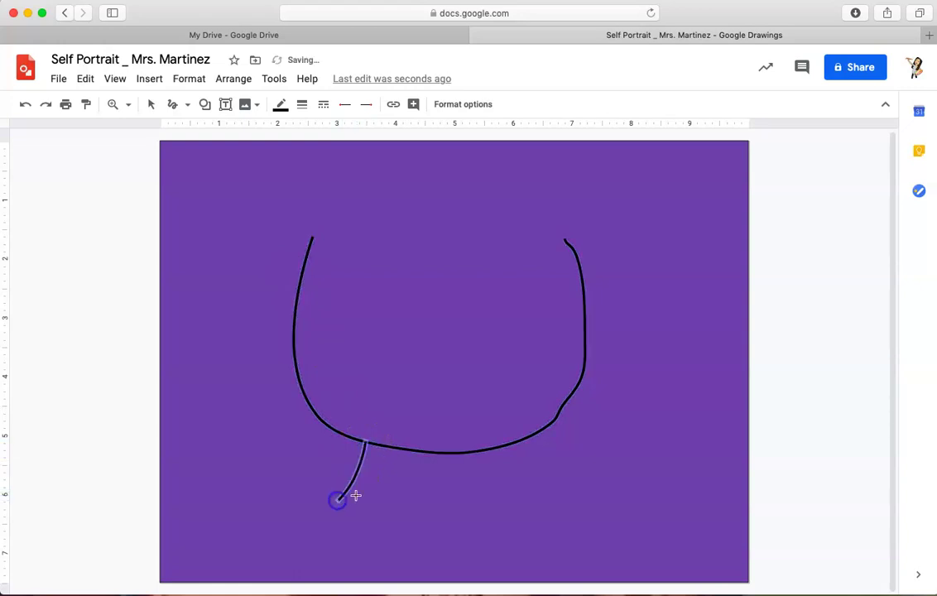
left_click(503, 445)
double_click(523, 494)
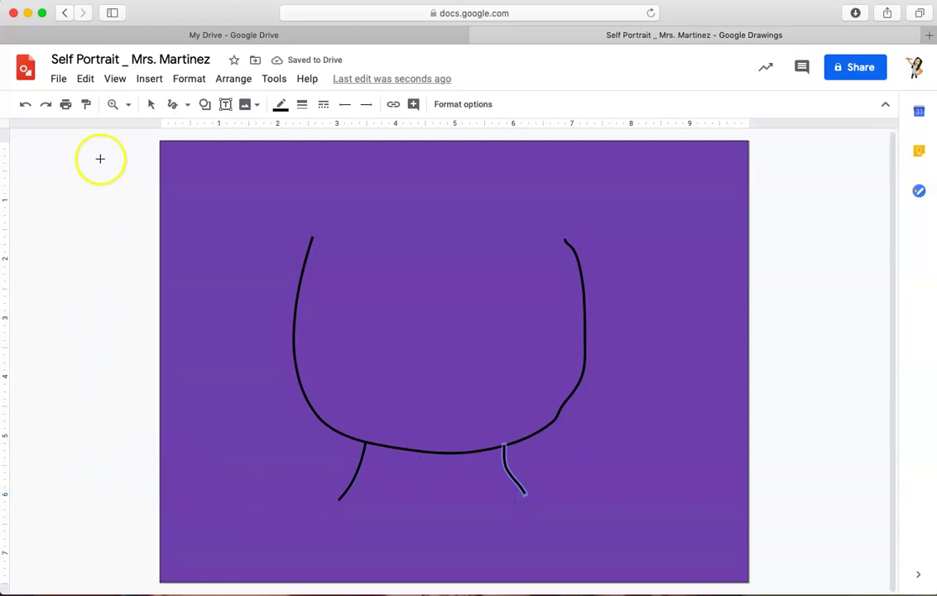
Leave the line colour unchanged and deselect the right neck line.
left_click(277, 106)
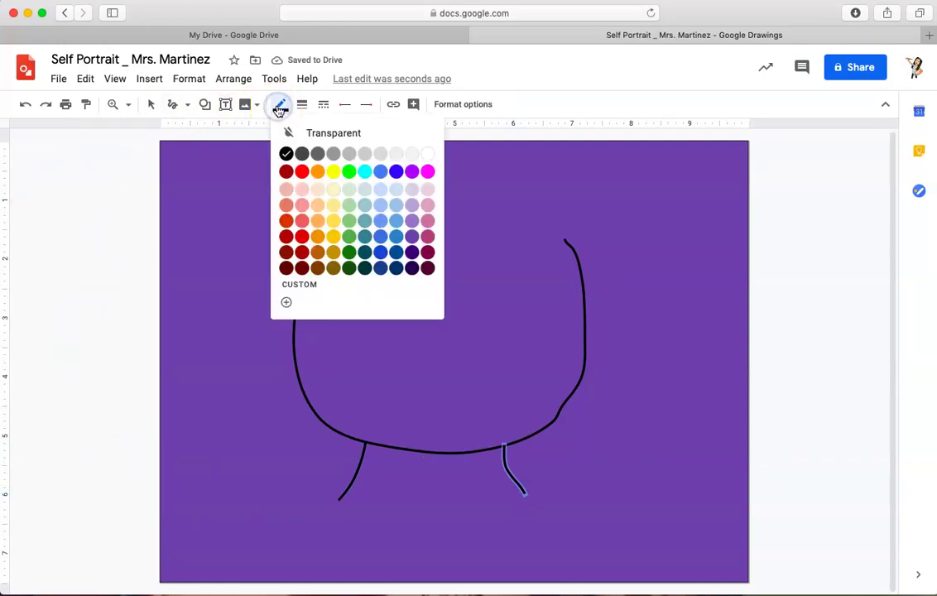
left_click(278, 107)
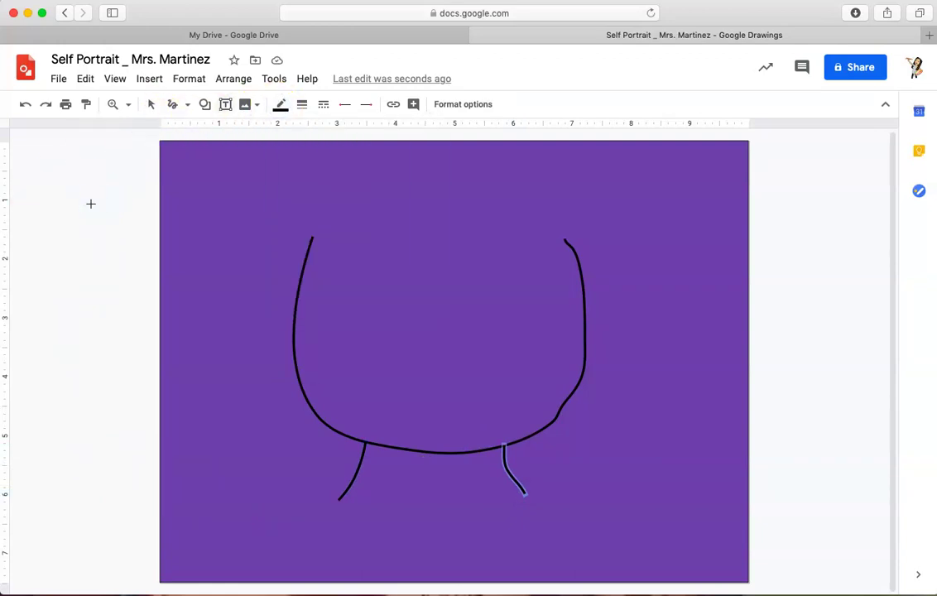
left_click(151, 105)
left_click(18, 294)
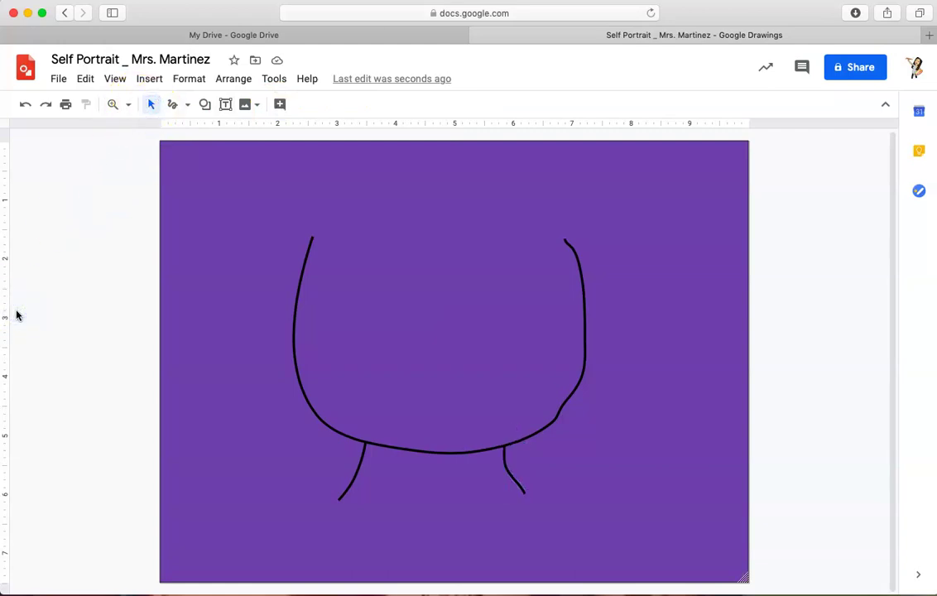
Draw a curved right ear beside the face with the Scribble tool.
left_click(175, 103)
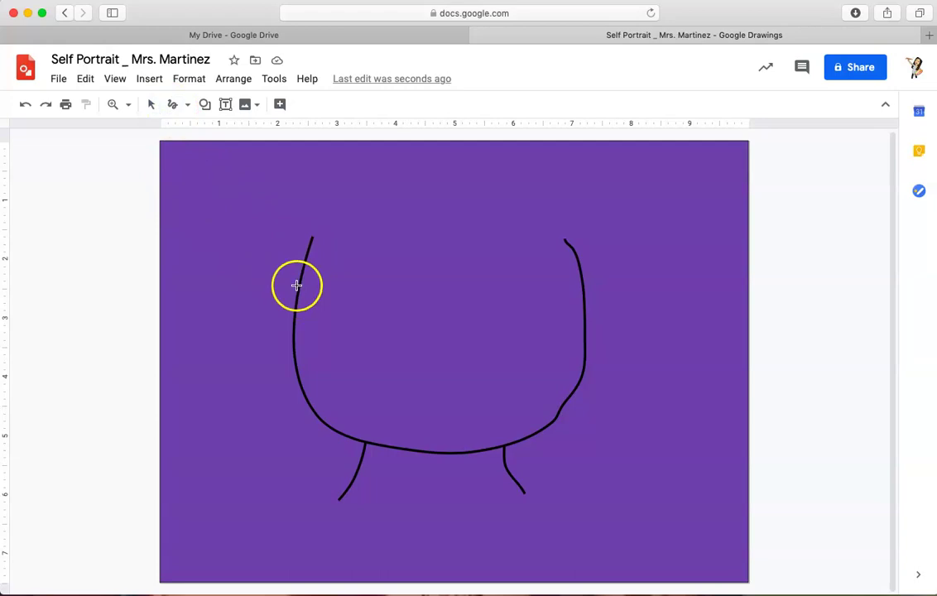
mouse_move(298, 284)
left_mouse_down()
mouse_move(289, 280)
mouse_move(276, 307)
mouse_move(293, 329)
left_mouse_up()
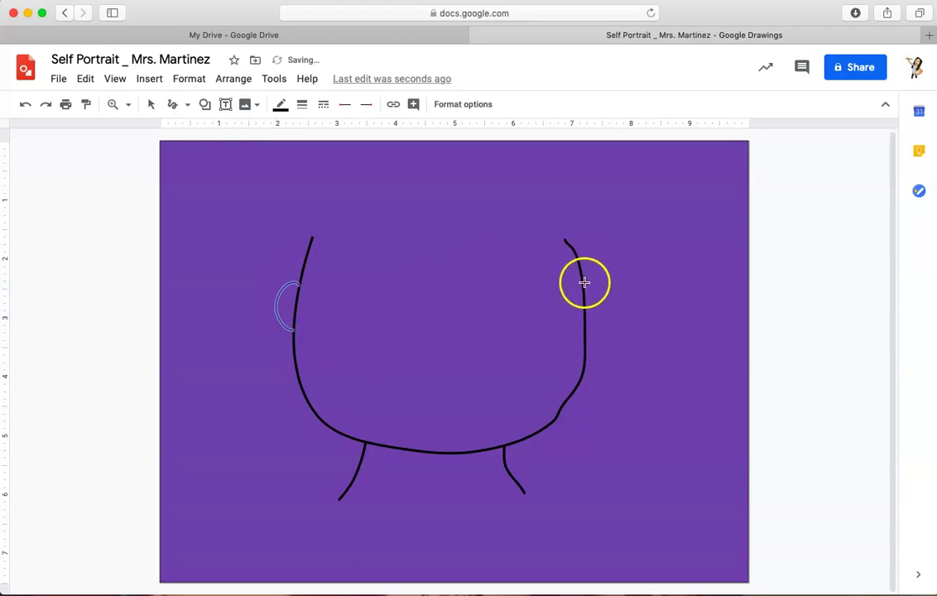
mouse_move(584, 282)
left_mouse_down()
mouse_move(612, 290)
mouse_move(597, 318)
mouse_move(584, 322)
left_mouse_up()
left_click(349, 307)
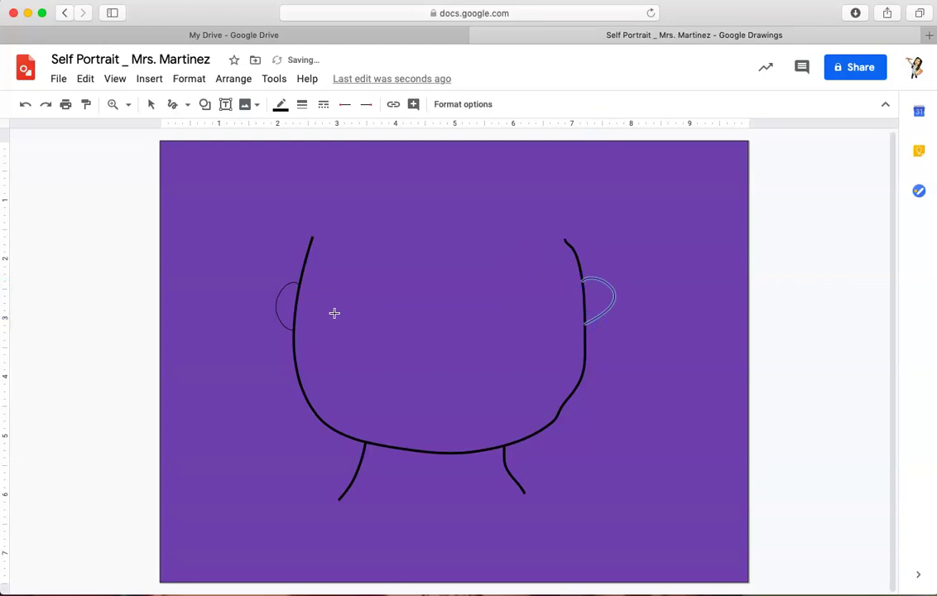
left_click(312, 316)
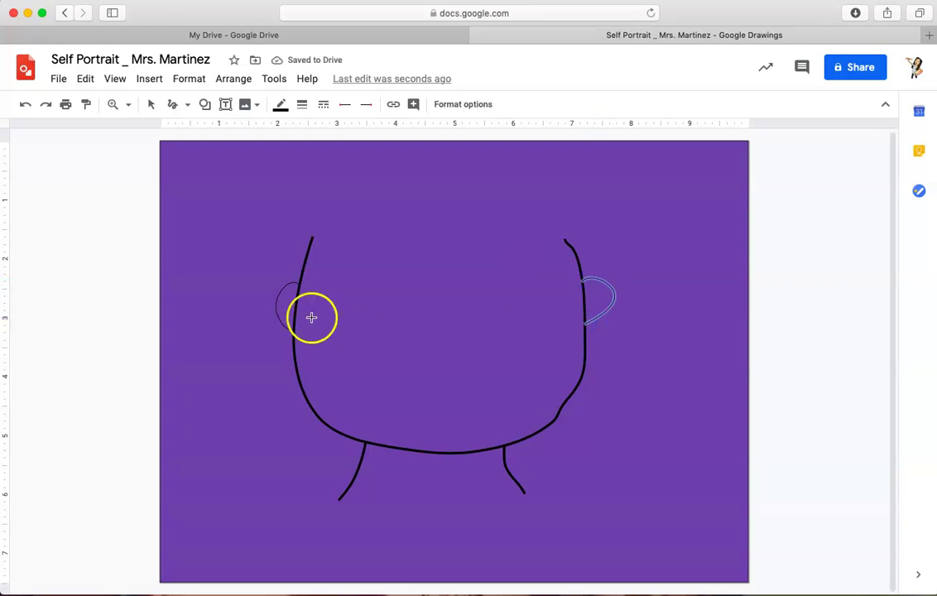
left_click(238, 370)
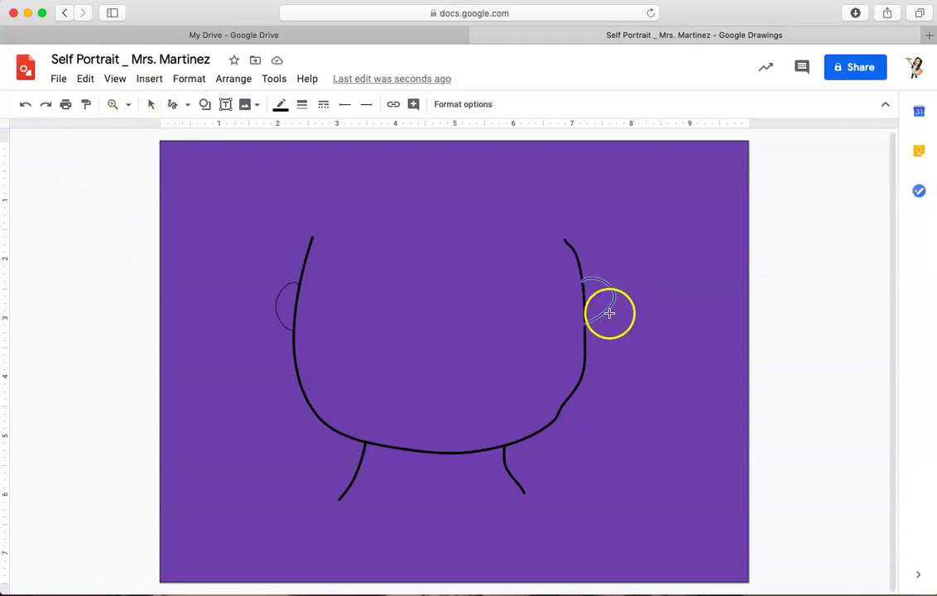
Undo the right ear stroke, then redo to restore it.
left_click(29, 105)
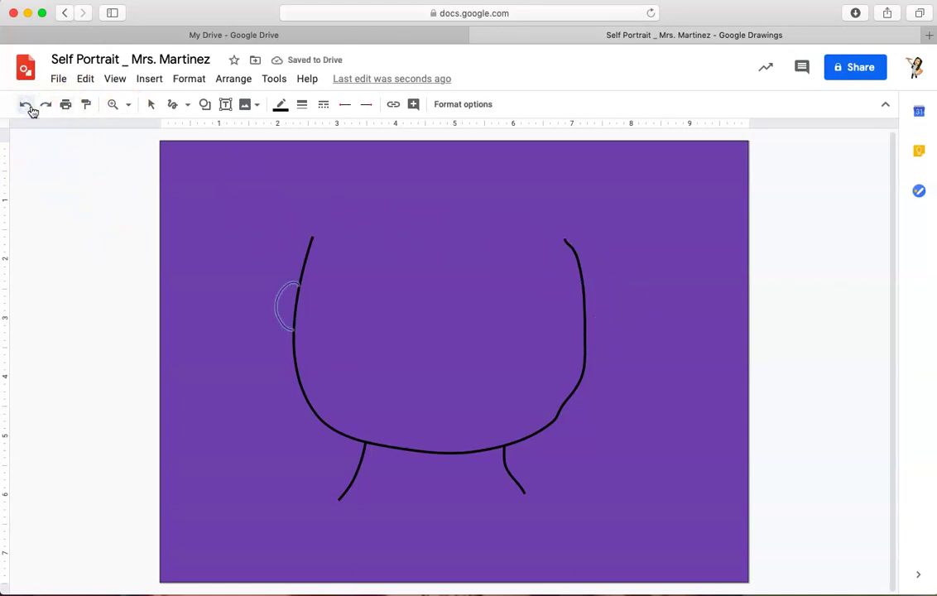
left_click(43, 103)
left_click(45, 106)
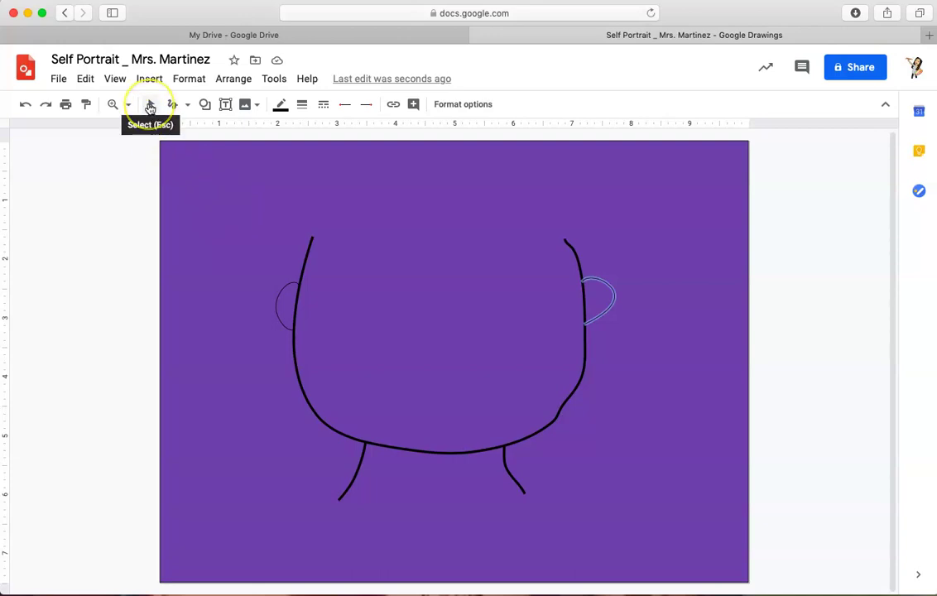
Nudge the right ear against the face and set its line weight to 4px.
left_click(149, 107)
left_click(600, 298)
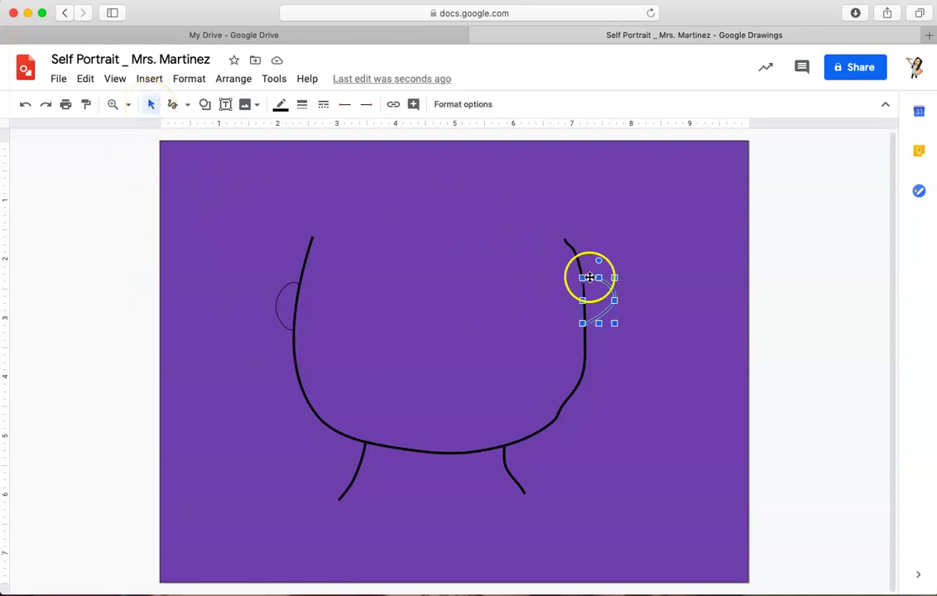
left_click_drag(608, 294, 593, 321)
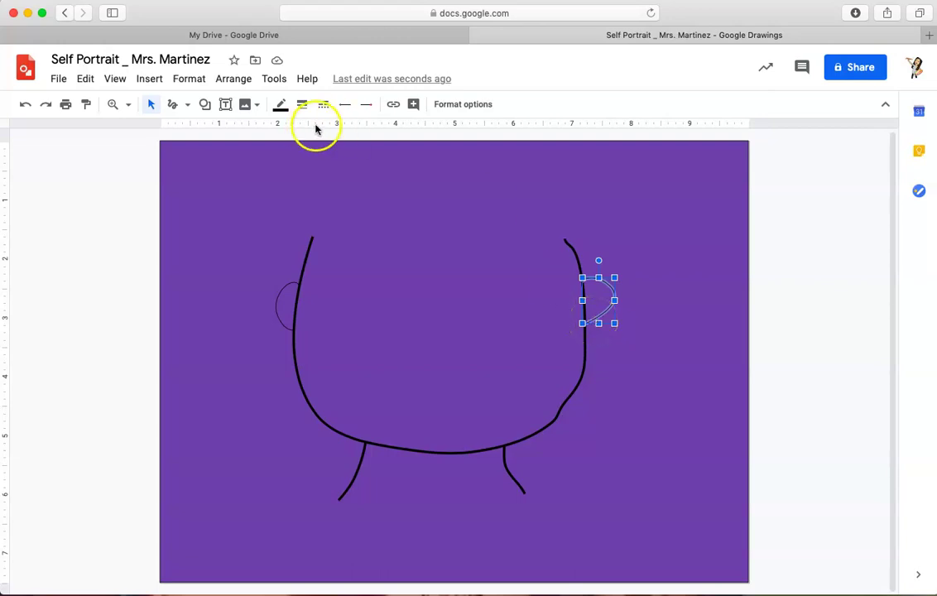
left_click(303, 105)
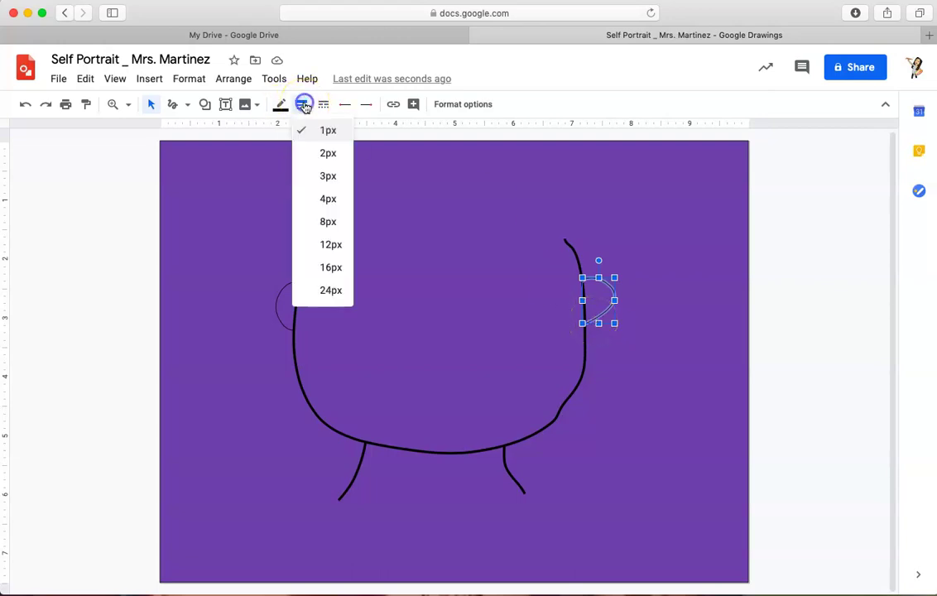
left_click(316, 199)
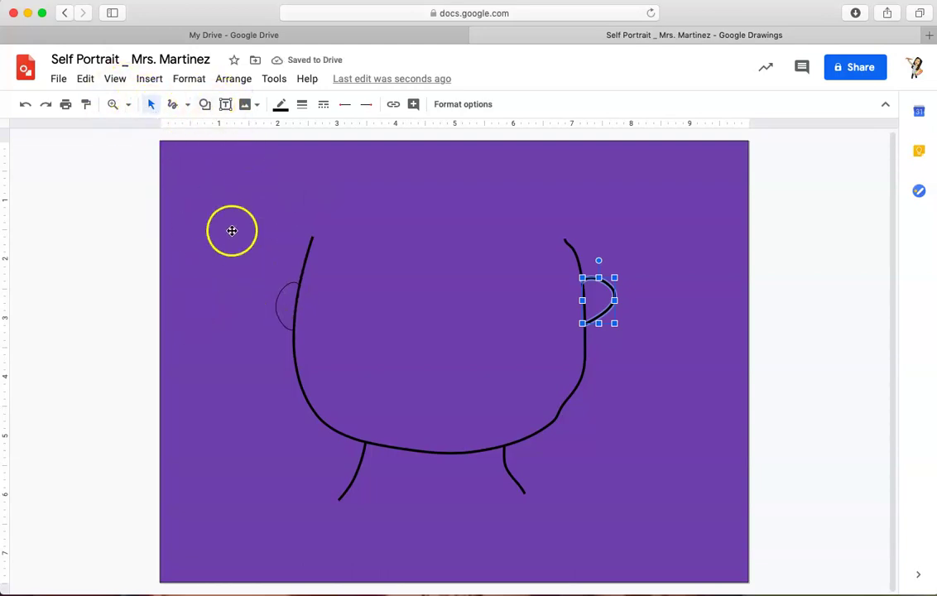
Set the left ear's line weight to 4px as well.
left_click(281, 289)
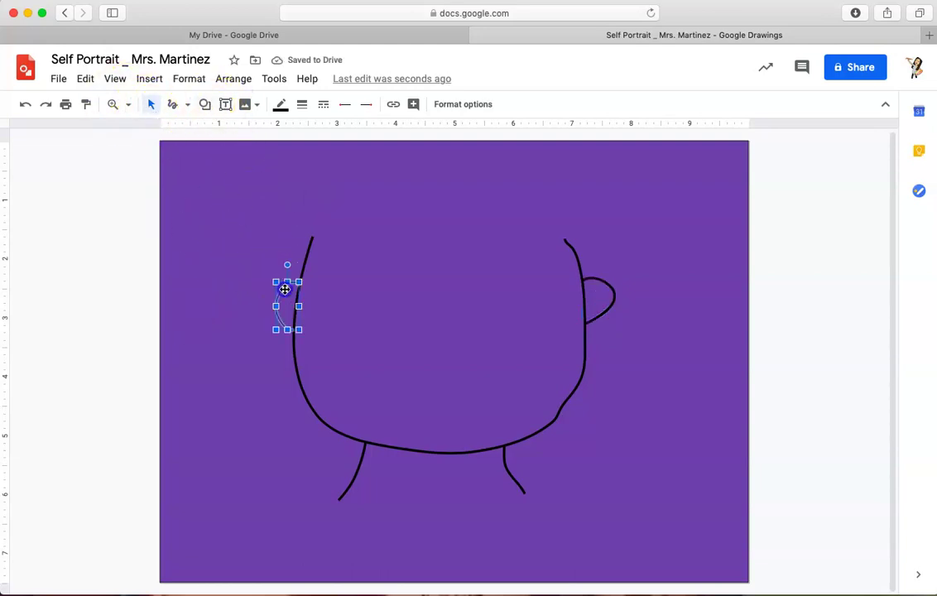
left_click(303, 105)
left_click(310, 199)
left_click(73, 343)
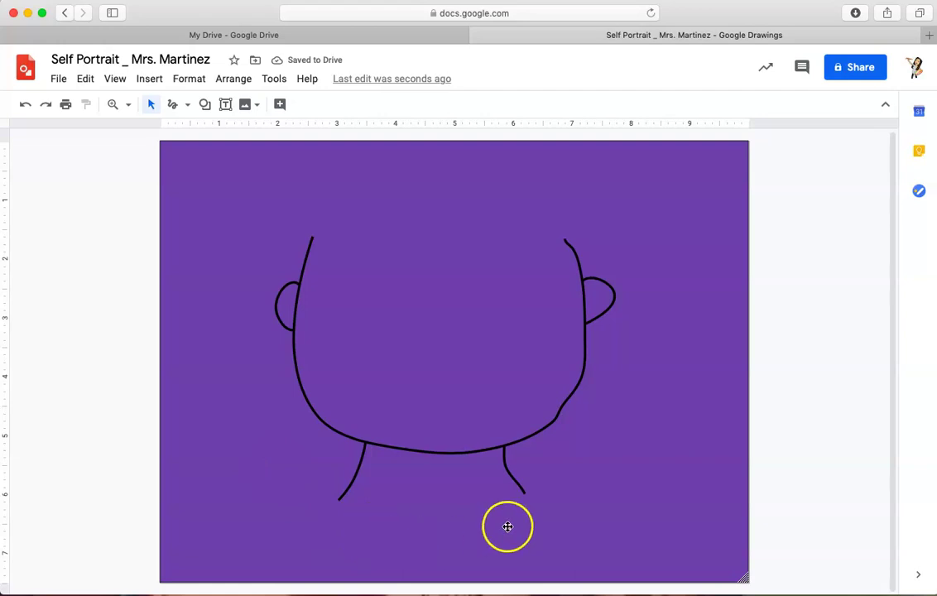
Scribble a shoulder curve across the bottom of the canvas and give it 8px weight.
left_click(168, 108)
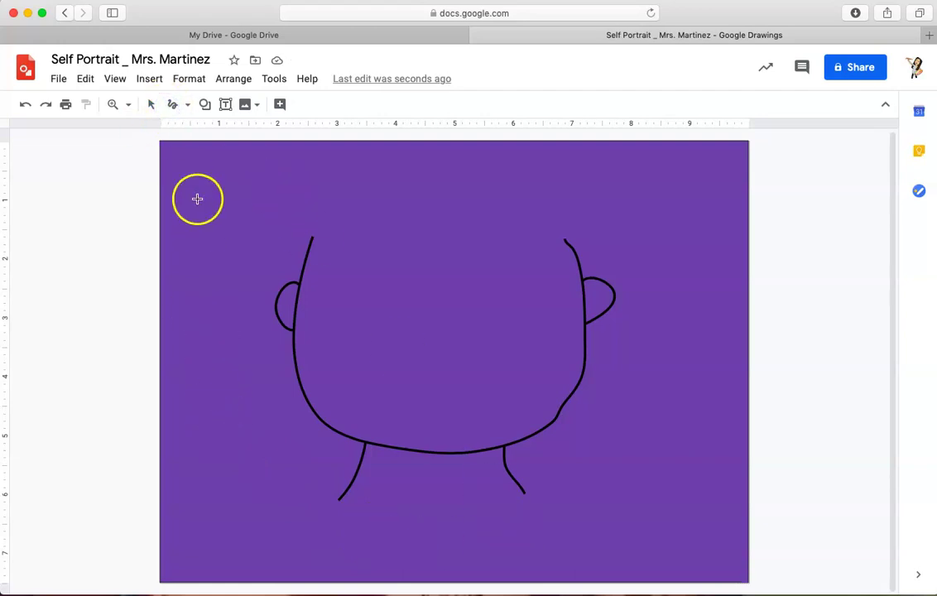
left_click(175, 105)
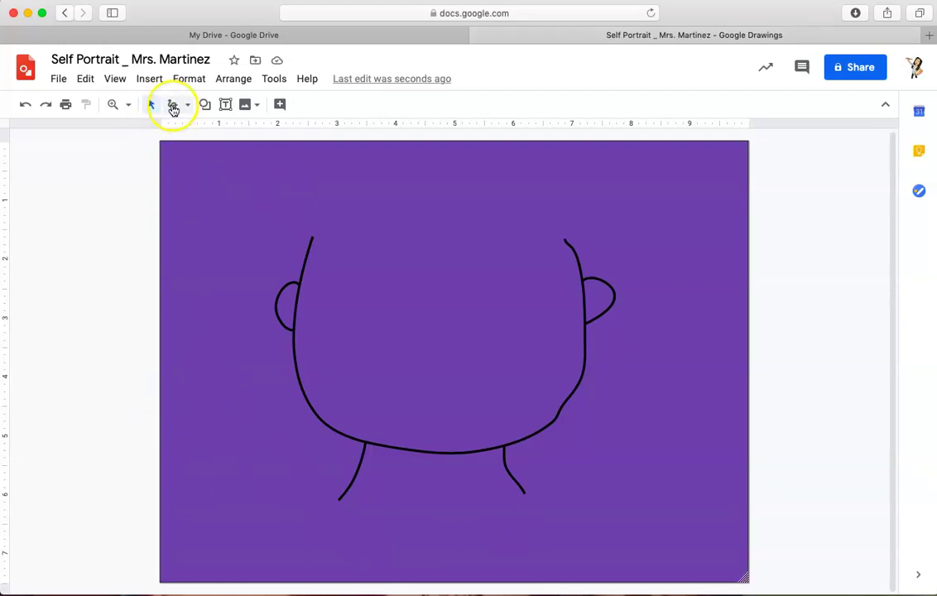
left_click(172, 108)
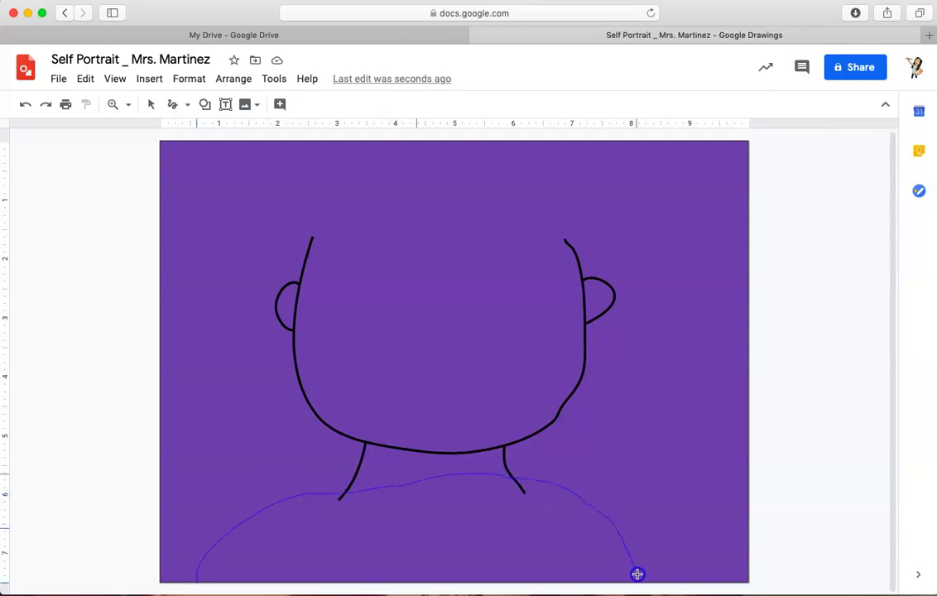
left_click_drag(637, 573, 640, 580)
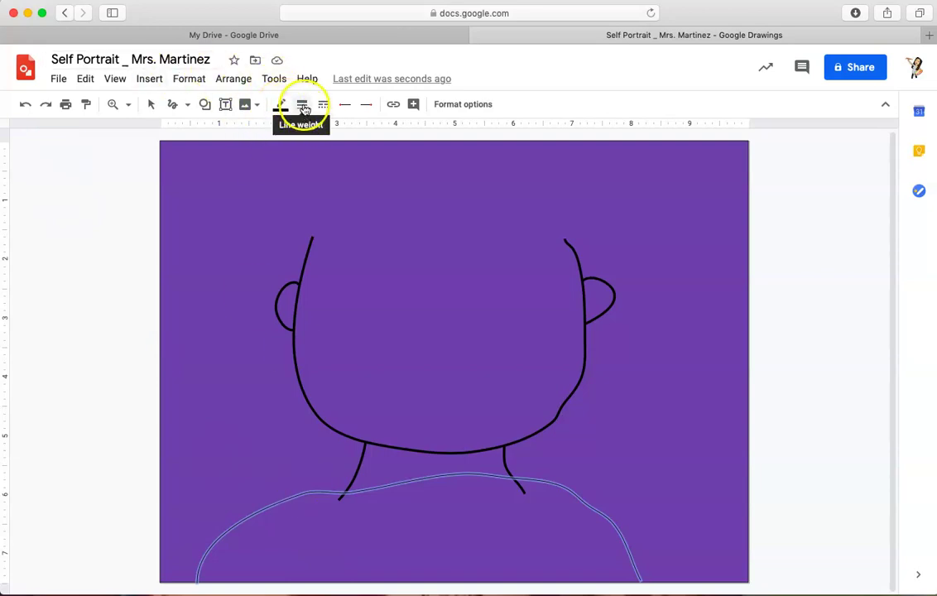
left_click(302, 106)
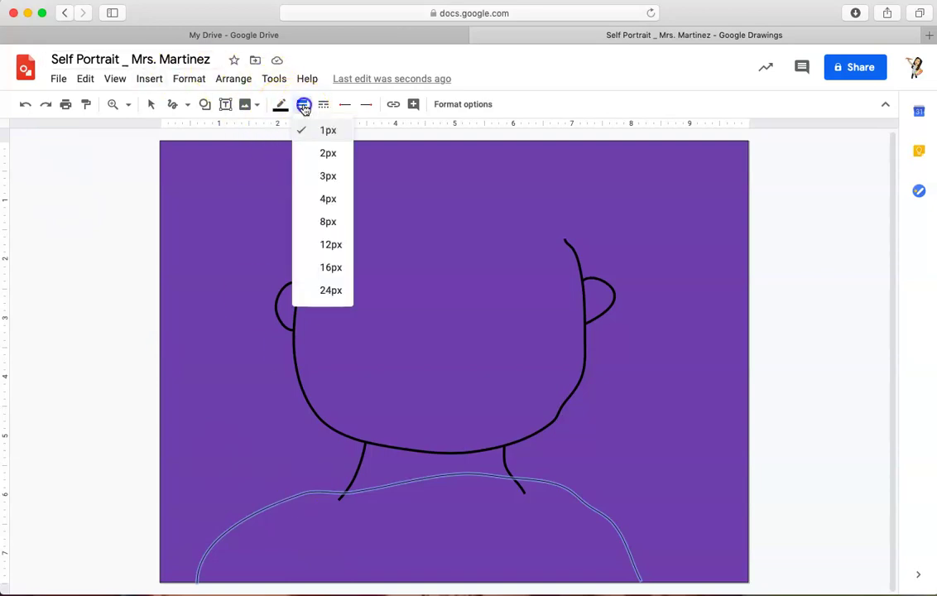
left_click(309, 221)
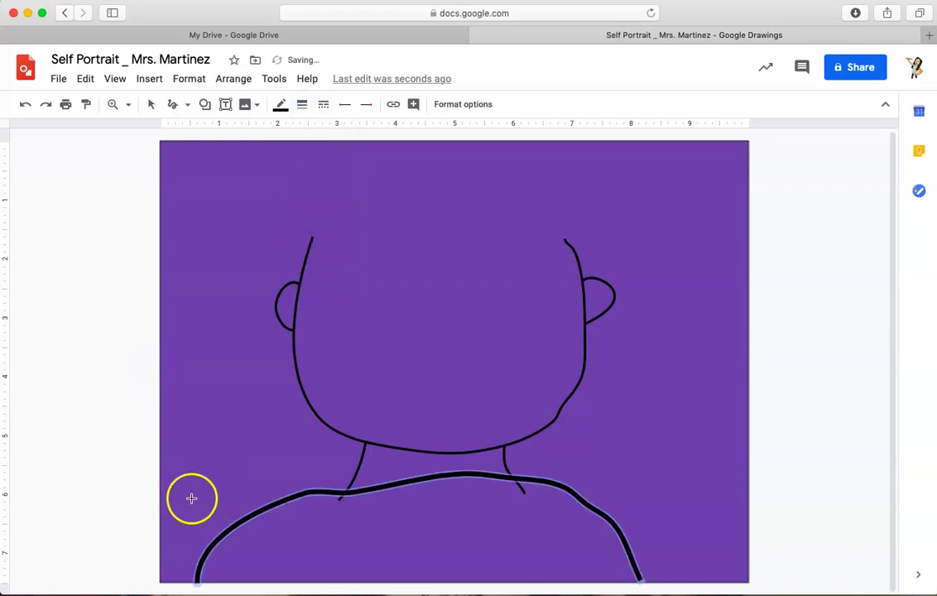
Reduce the shoulder line to 4px and move it slightly down to meet the neck lines.
left_click(302, 105)
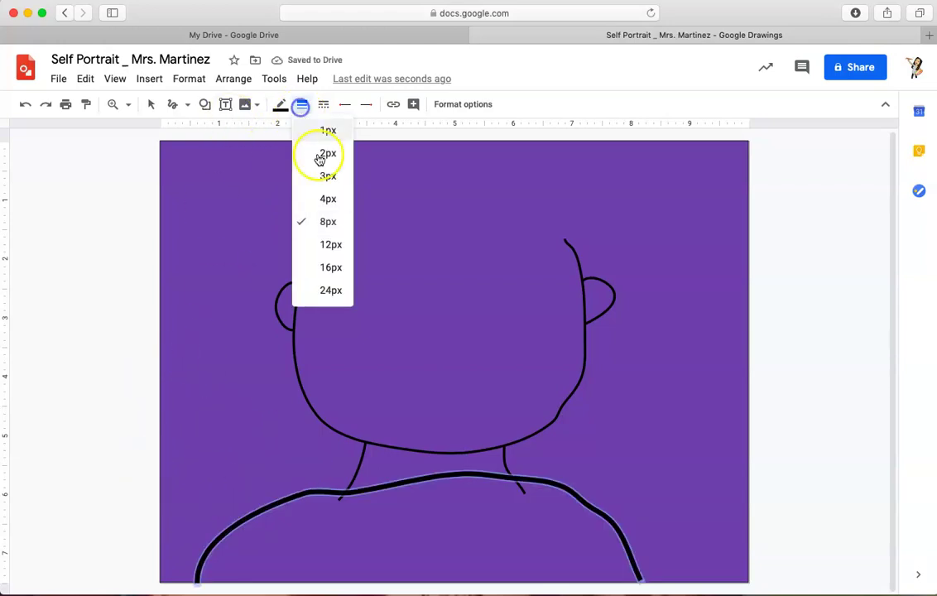
left_click(326, 201)
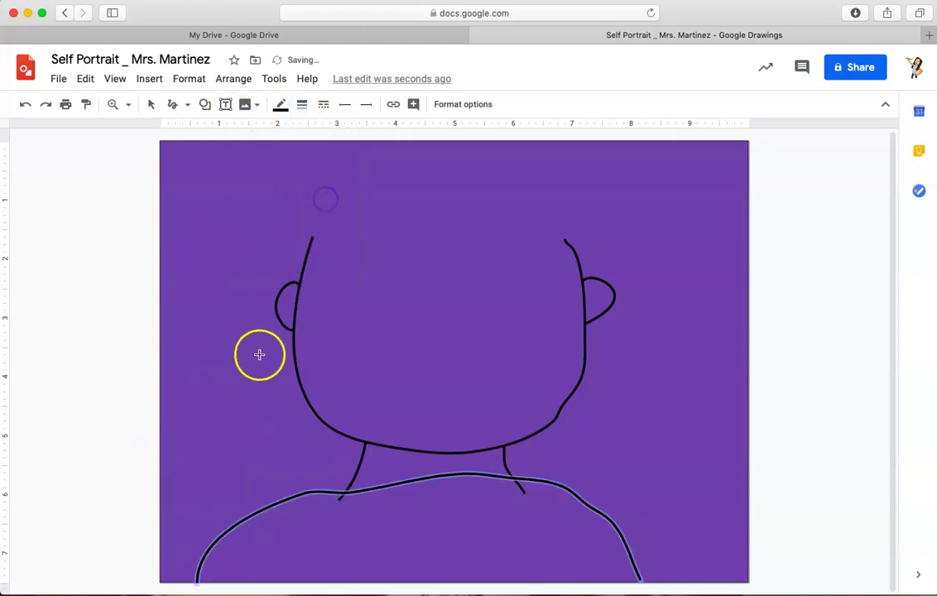
left_click(152, 106)
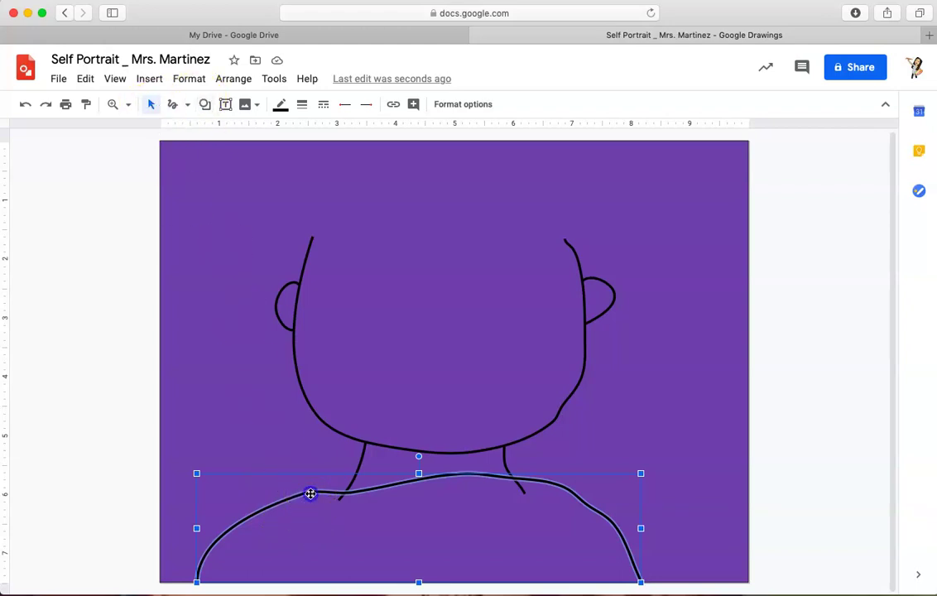
left_click_drag(310, 494, 311, 502)
left_click(127, 527)
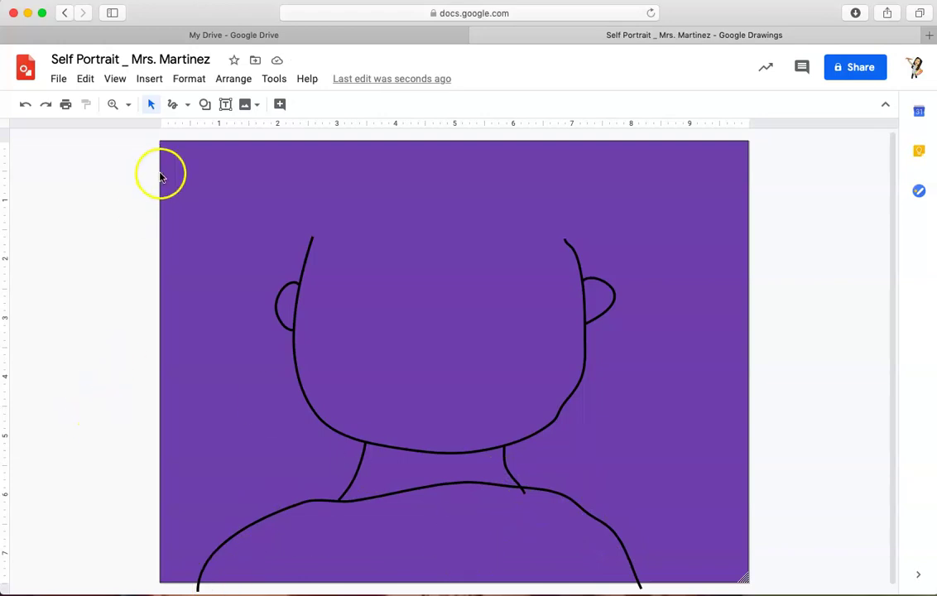
Scribble the first wavy hair strokes down the right side, across the top-left and down the left.
left_click(171, 108)
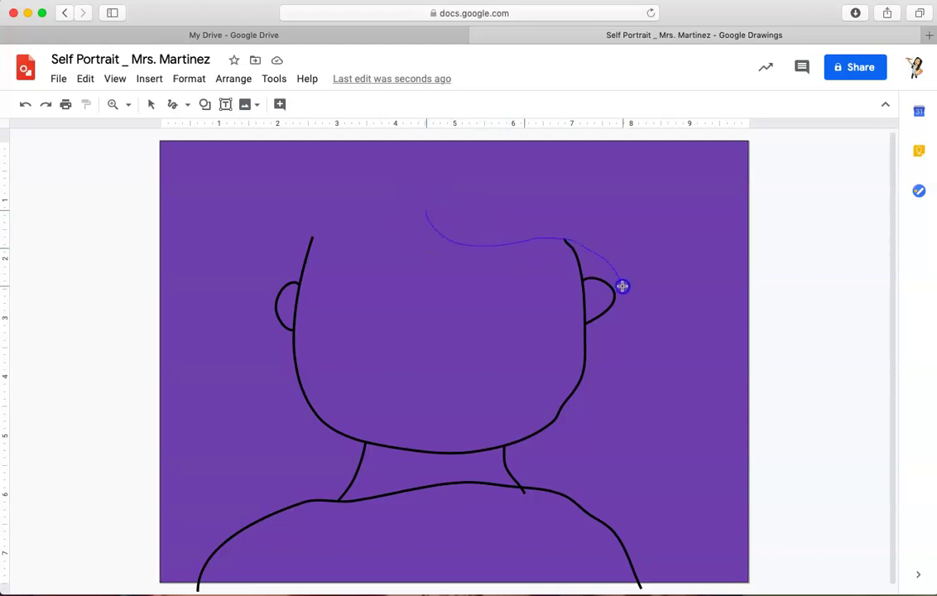
left_click_drag(633, 527, 633, 525)
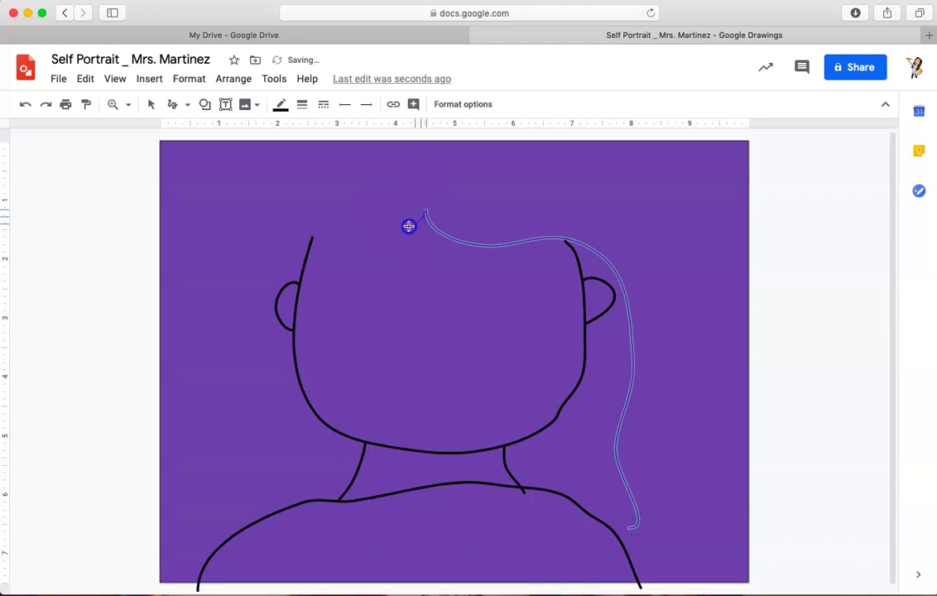
left_click_drag(407, 226, 351, 237)
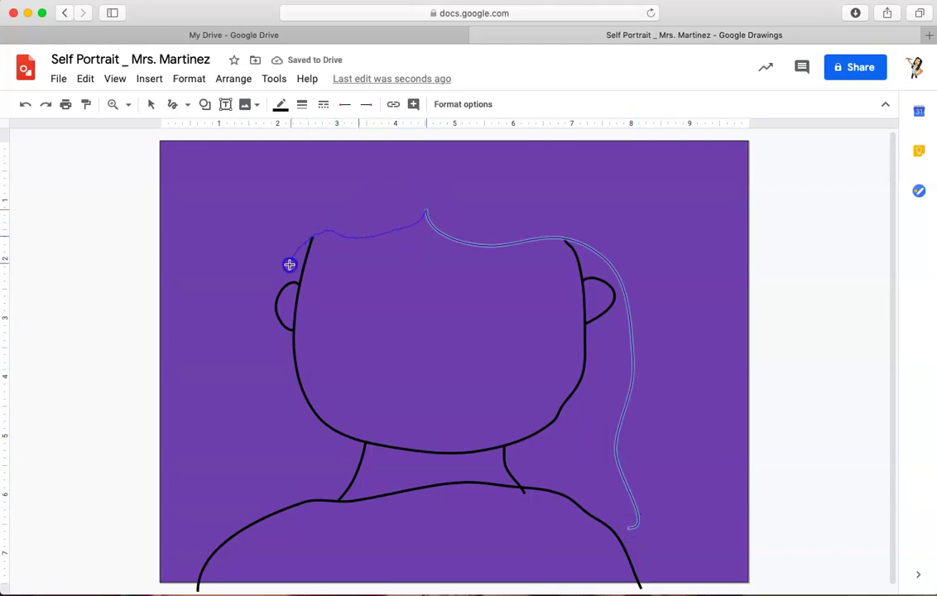
mouse_move(277, 385)
left_mouse_down()
mouse_move(251, 408)
mouse_move(273, 433)
left_mouse_up()
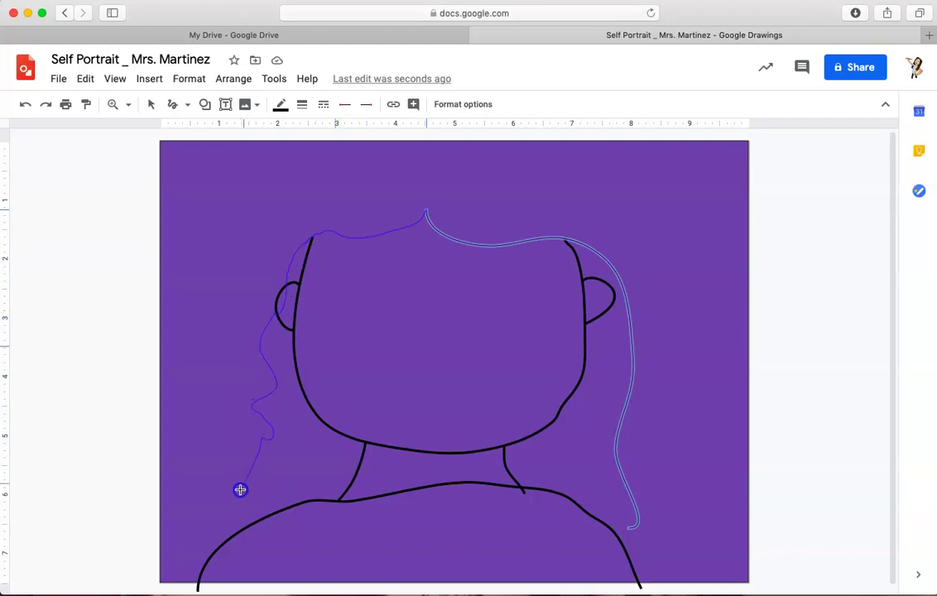
left_click_drag(206, 532, 206, 532)
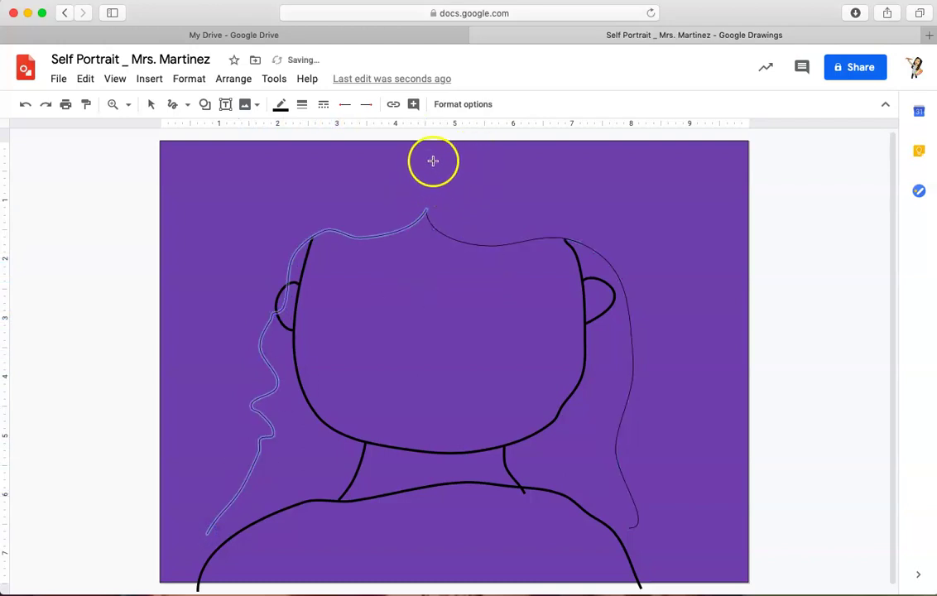
Add outer hair curves from the top of the head down the right and left sides.
mouse_move(436, 147)
left_mouse_down()
mouse_move(559, 156)
mouse_move(684, 256)
mouse_move(702, 362)
mouse_move(663, 442)
mouse_move(677, 465)
mouse_move(646, 536)
left_mouse_up()
mouse_move(594, 495)
left_mouse_down()
mouse_move(592, 418)
mouse_move(607, 391)
left_mouse_up()
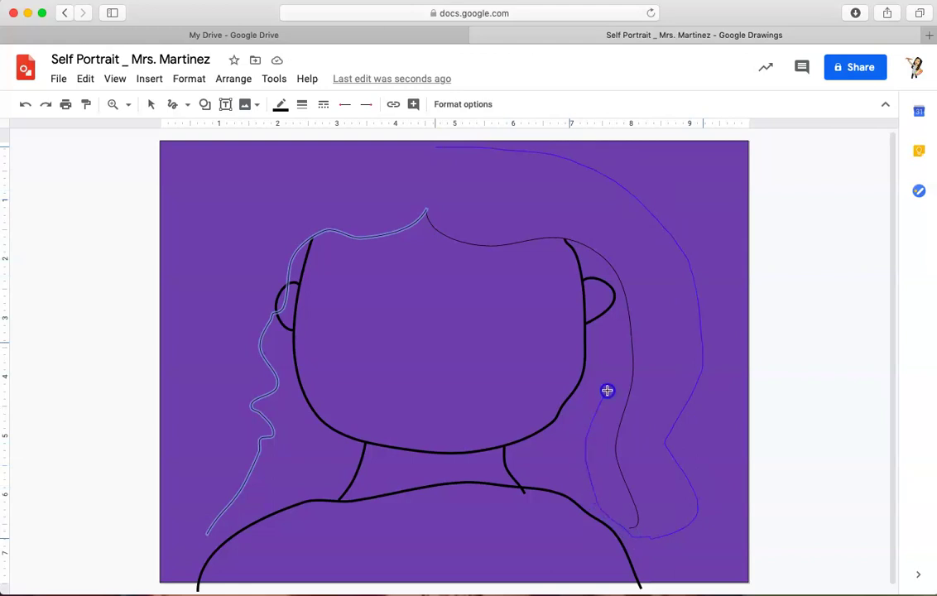
left_click_drag(569, 241, 564, 238)
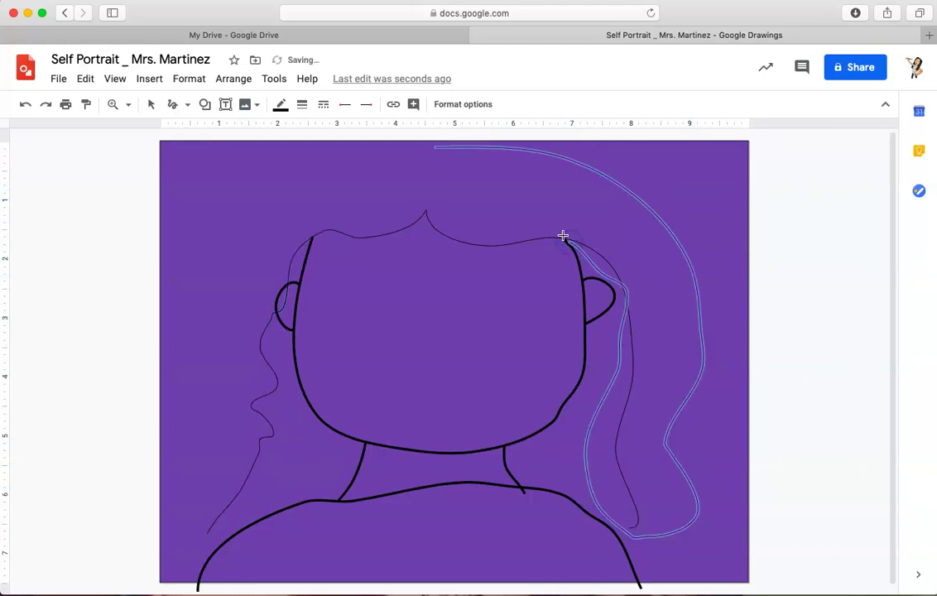
left_click_drag(607, 431, 608, 431)
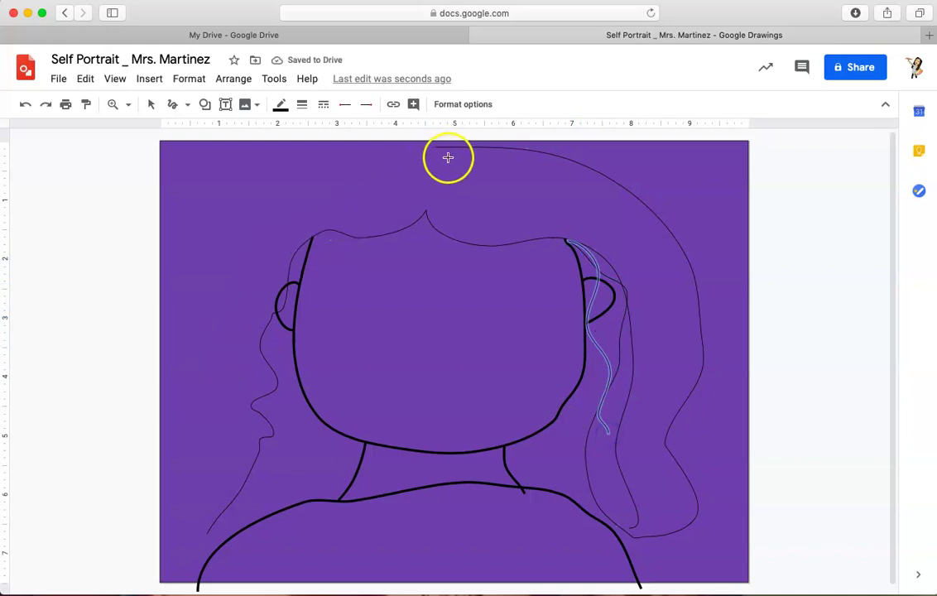
left_click_drag(445, 157, 454, 155)
mouse_move(344, 157)
left_mouse_down()
mouse_move(311, 179)
mouse_move(297, 227)
mouse_move(208, 280)
mouse_move(202, 325)
left_mouse_up()
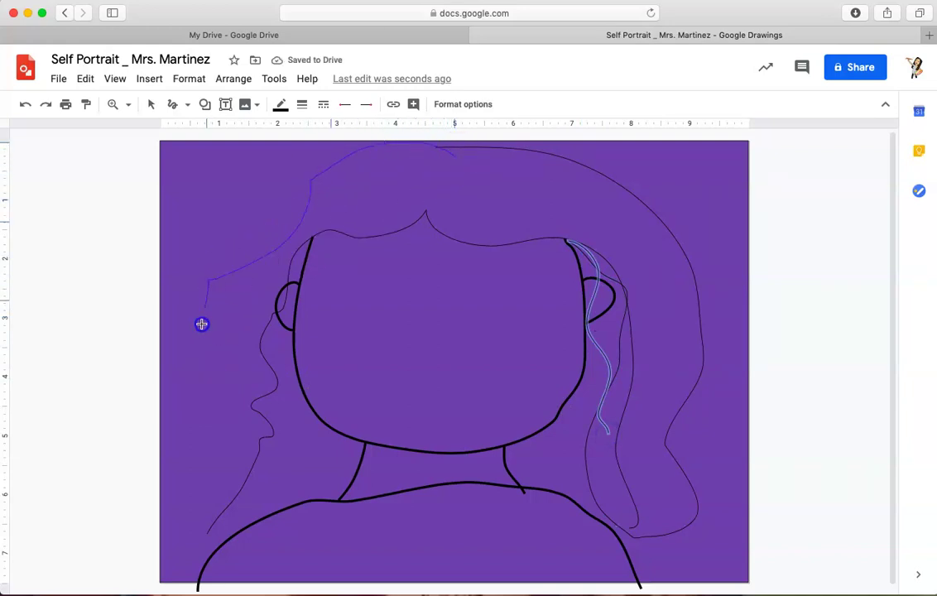
mouse_move(183, 428)
left_mouse_down()
mouse_move(201, 515)
mouse_move(219, 523)
left_mouse_up()
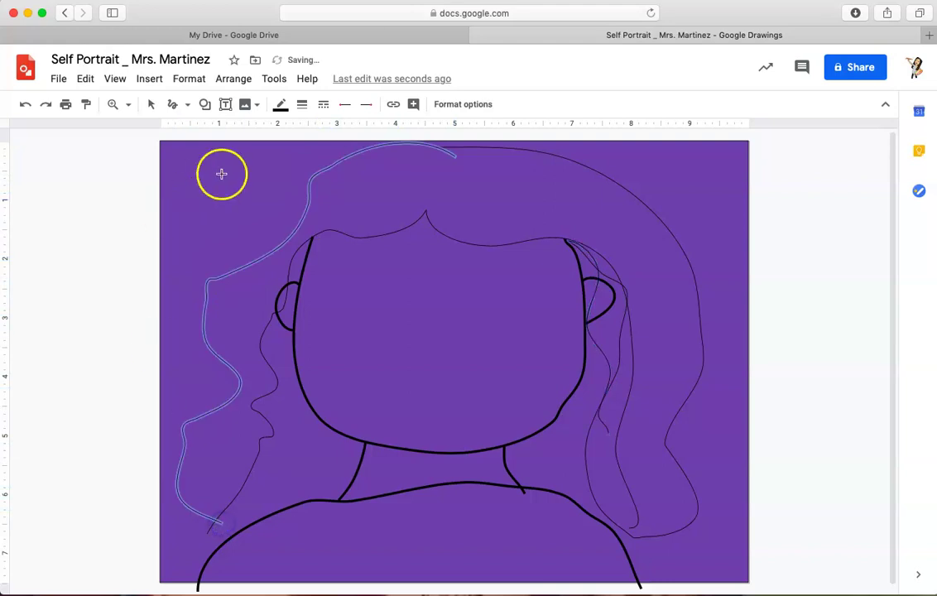
mouse_move(224, 228)
left_mouse_down()
mouse_move(202, 251)
mouse_move(209, 302)
left_mouse_up()
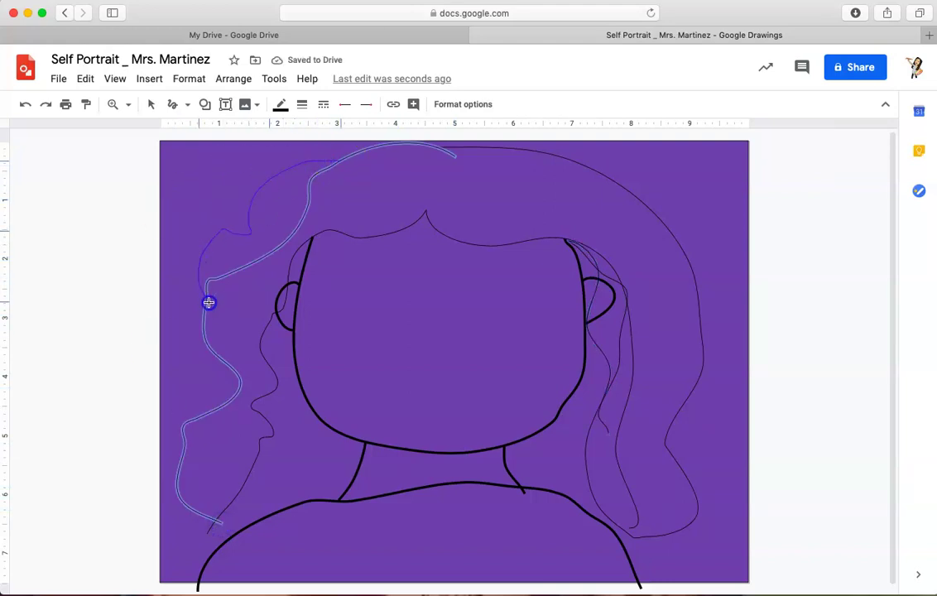
Scribble curly strands down the left side of the hair beside the cheek.
key("Escape")
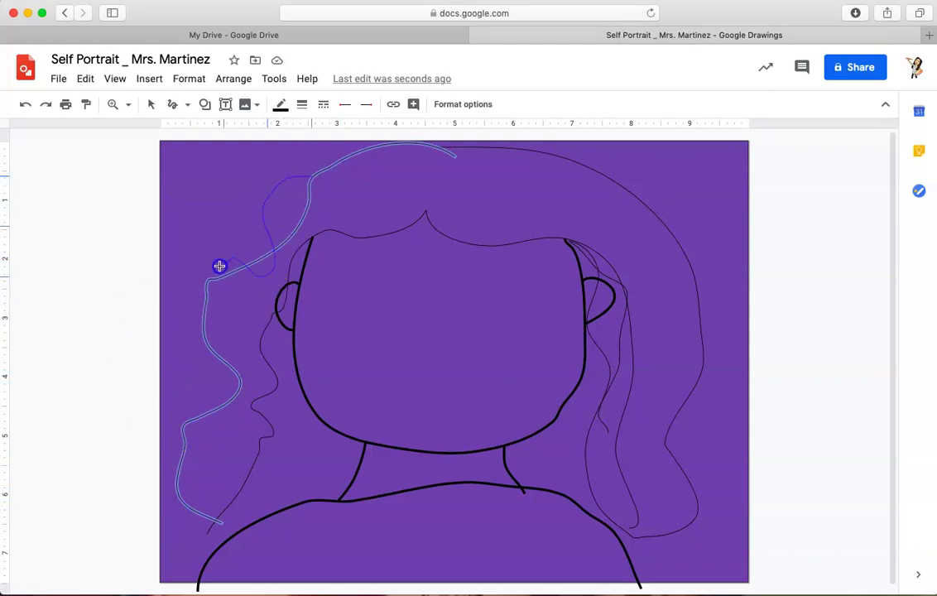
left_click_drag(208, 444, 209, 444)
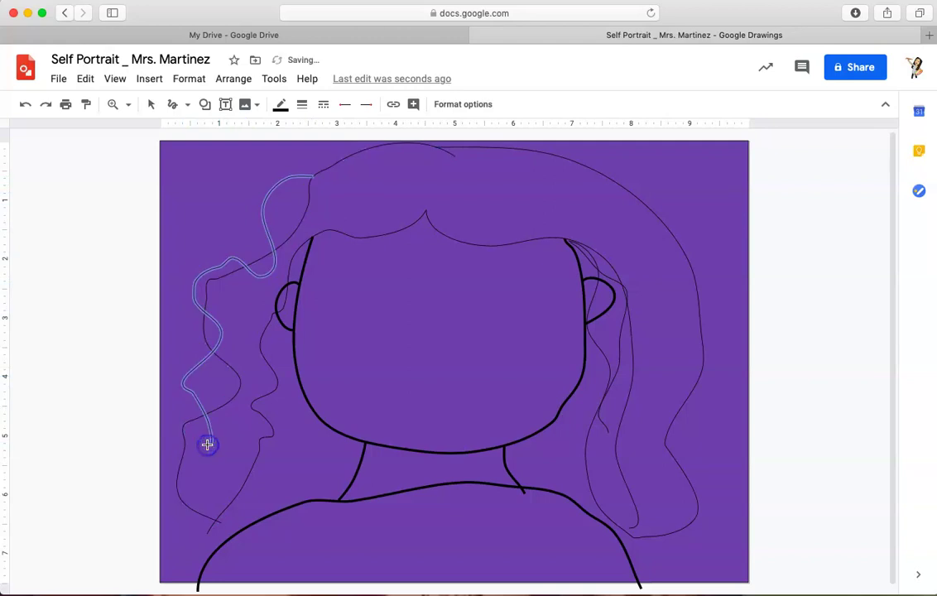
mouse_move(237, 305)
left_mouse_down()
mouse_move(265, 302)
mouse_move(245, 393)
mouse_move(249, 445)
left_mouse_up()
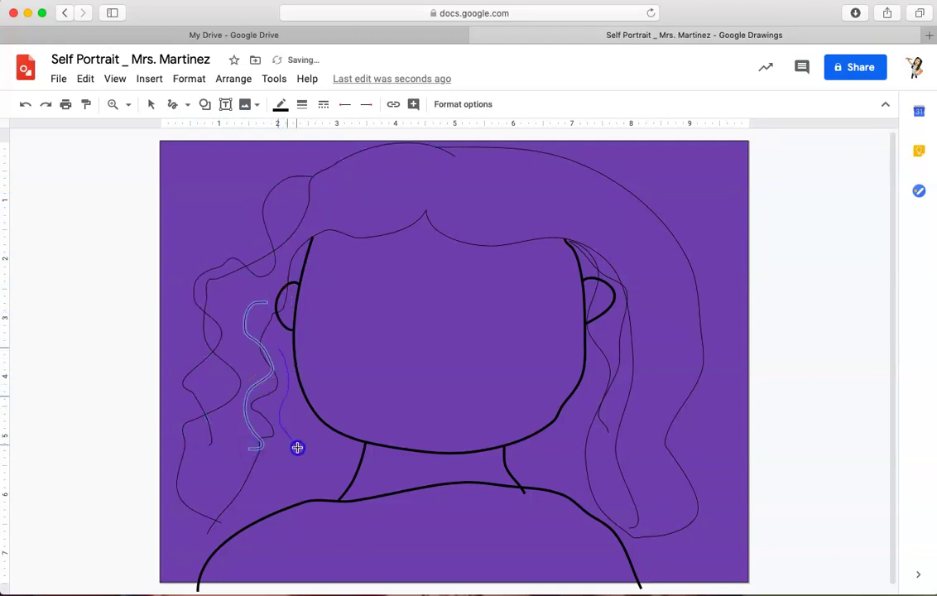
left_click_drag(254, 502, 238, 496)
left_click_drag(231, 412, 201, 466)
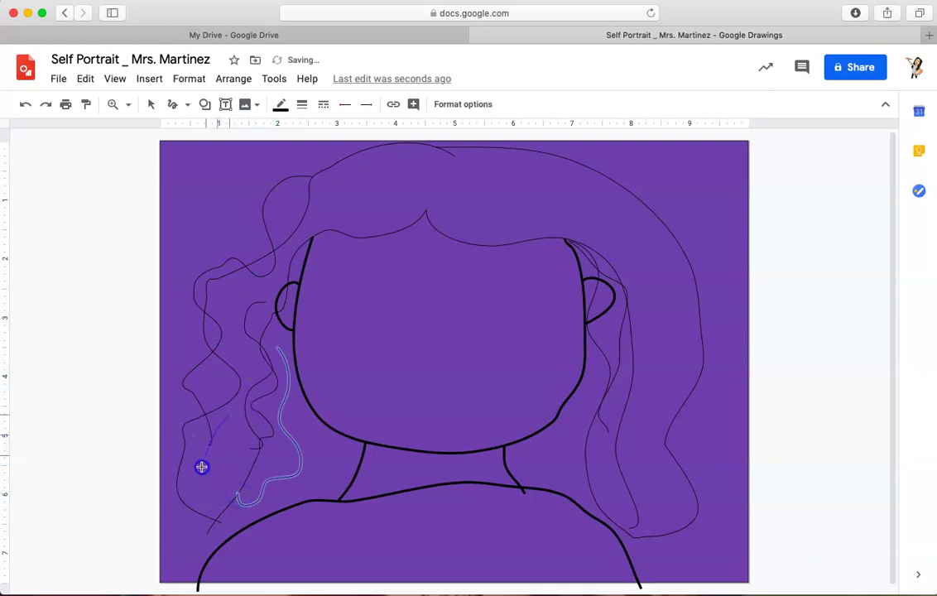
left_click_drag(282, 481, 267, 504)
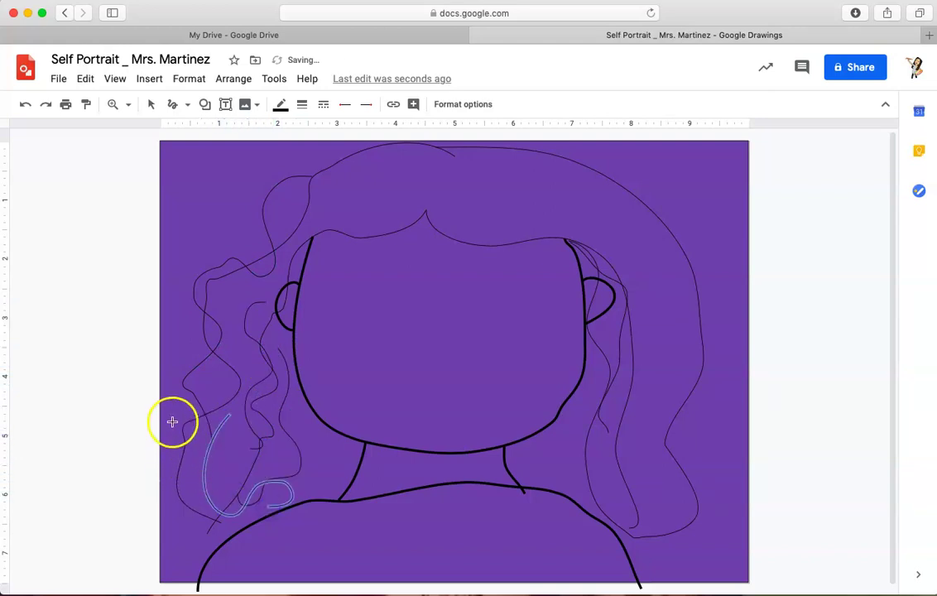
mouse_move(184, 399)
left_mouse_down()
mouse_move(178, 460)
mouse_move(234, 491)
mouse_move(225, 305)
mouse_move(245, 259)
left_mouse_up()
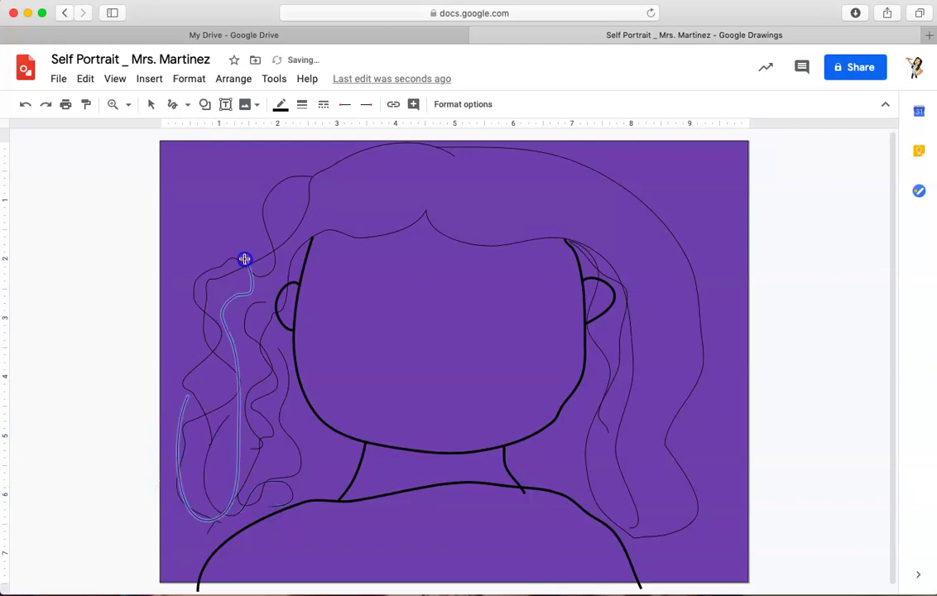
left_click_drag(324, 200, 324, 200)
Add looping curls down the right side of the hair toward the shoulder.
mouse_move(588, 207)
left_mouse_down()
mouse_move(619, 205)
mouse_move(665, 342)
mouse_move(625, 399)
left_mouse_up()
left_click_drag(633, 259, 699, 336)
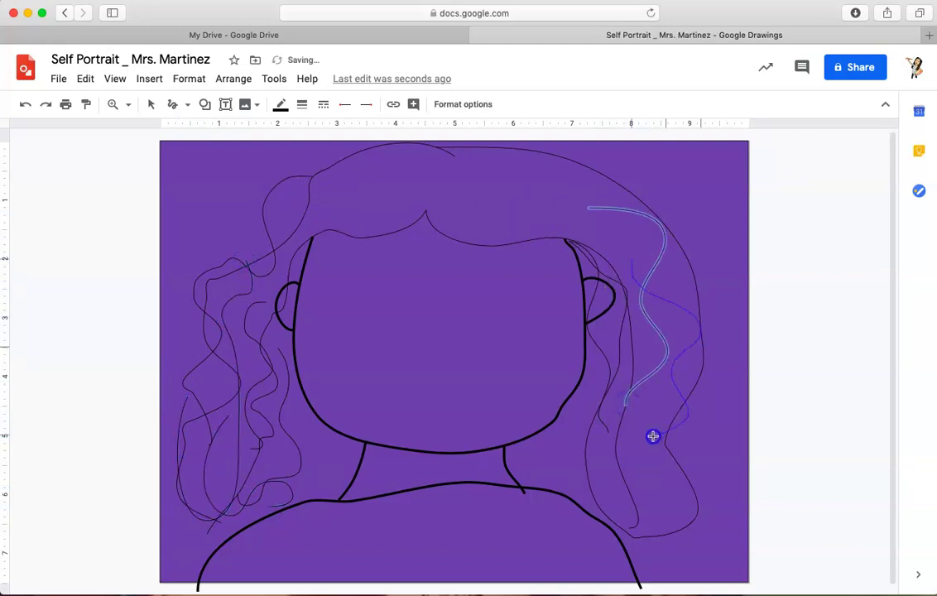
left_click_drag(652, 436, 652, 436)
left_click_drag(608, 341, 586, 387)
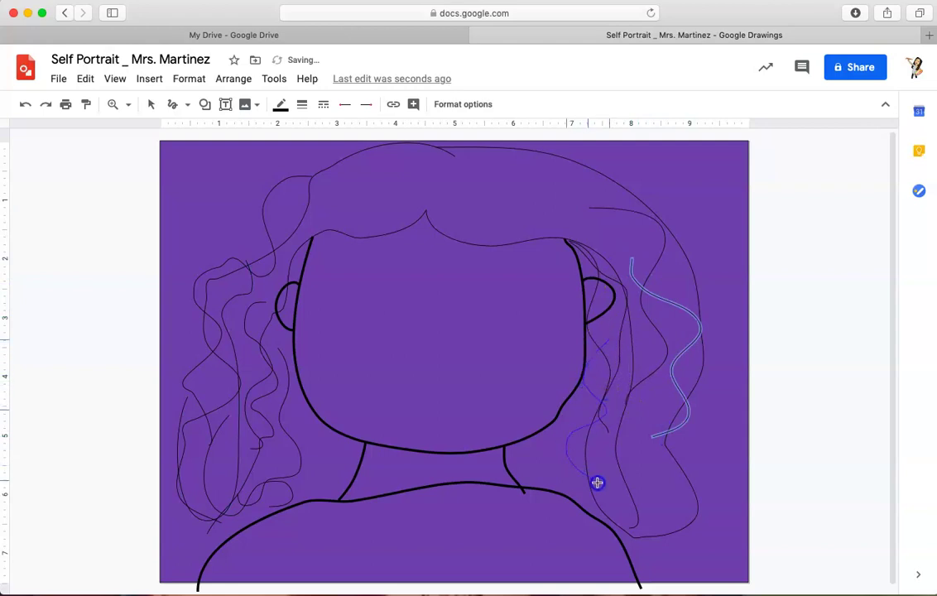
mouse_move(596, 482)
left_mouse_down()
mouse_move(622, 501)
mouse_move(662, 452)
mouse_move(657, 492)
mouse_move(695, 490)
left_mouse_up()
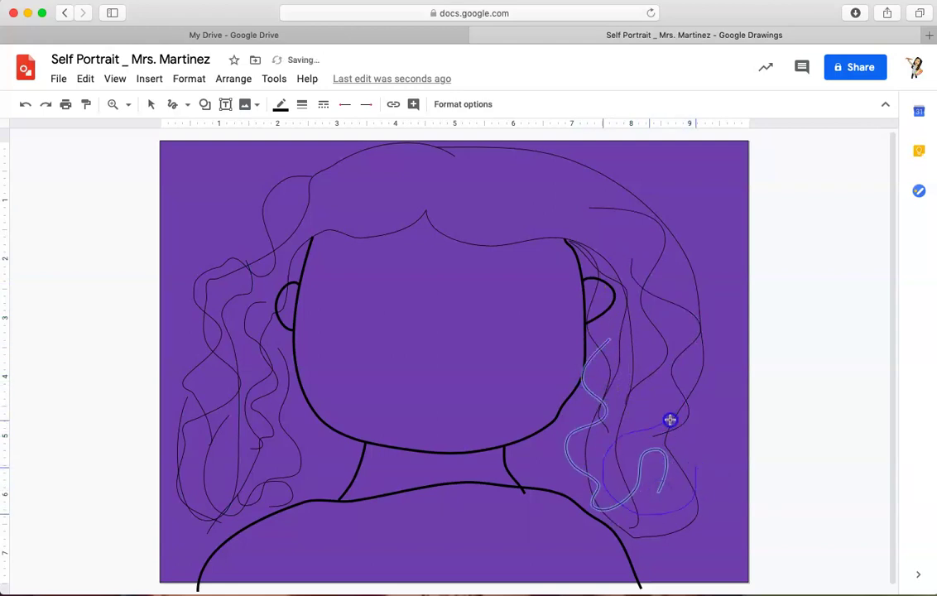
mouse_move(669, 420)
left_mouse_down()
mouse_move(669, 347)
mouse_move(632, 296)
mouse_move(651, 239)
left_mouse_up()
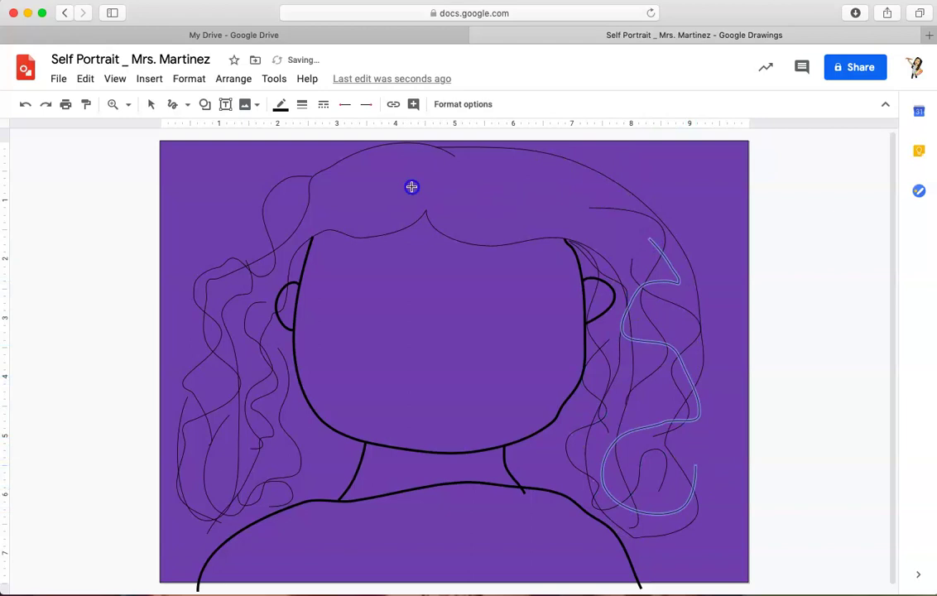
Fill the top of the head with scribbled curly strands above the forehead.
mouse_move(573, 195)
left_mouse_down()
mouse_move(629, 216)
mouse_move(633, 228)
left_mouse_up()
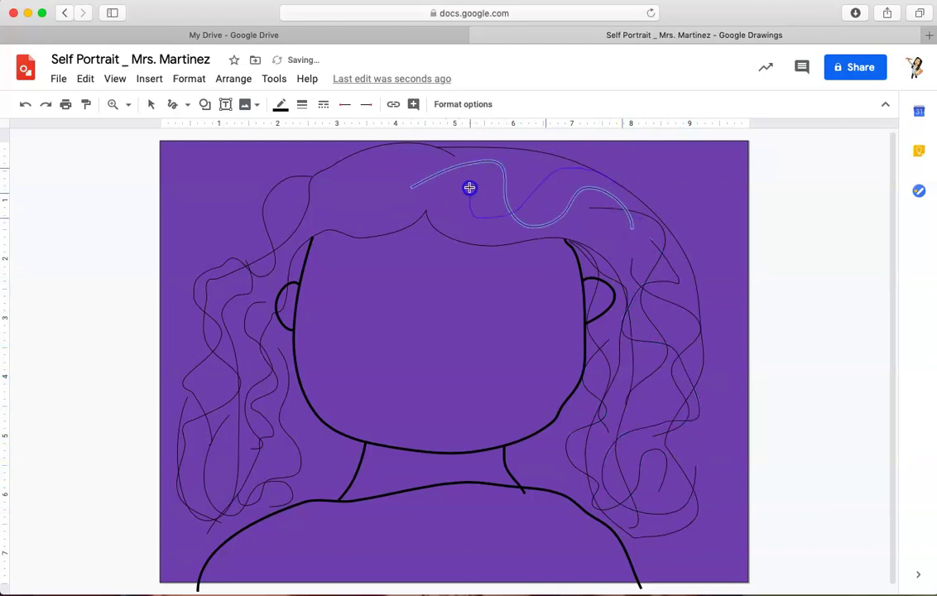
left_click_drag(469, 188, 422, 201)
left_click_drag(458, 148, 525, 150)
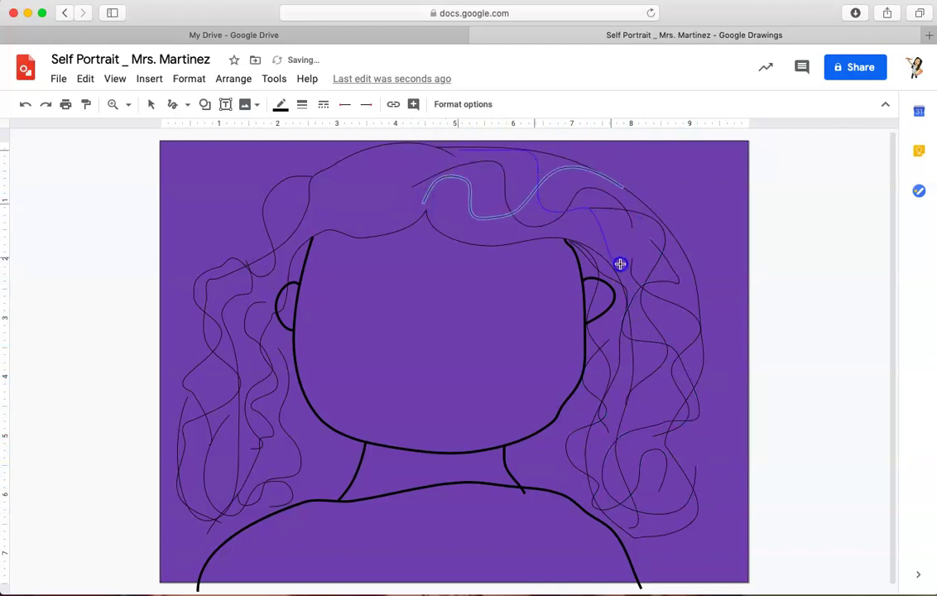
left_click_drag(620, 264, 633, 265)
mouse_move(328, 181)
left_mouse_down()
mouse_move(292, 198)
mouse_move(402, 184)
mouse_move(278, 205)
mouse_move(249, 232)
mouse_move(260, 187)
mouse_move(245, 251)
mouse_move(221, 274)
left_mouse_up()
left_click_drag(293, 226, 391, 195)
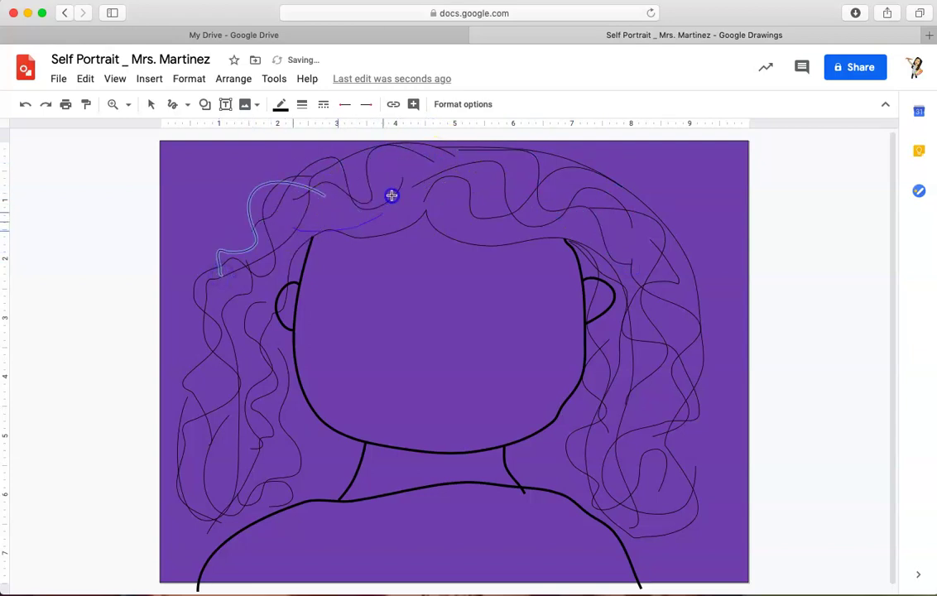
mouse_move(466, 207)
left_mouse_down()
mouse_move(530, 218)
mouse_move(494, 231)
mouse_move(431, 179)
mouse_move(430, 191)
mouse_move(350, 221)
mouse_move(400, 182)
mouse_move(280, 210)
left_mouse_up()
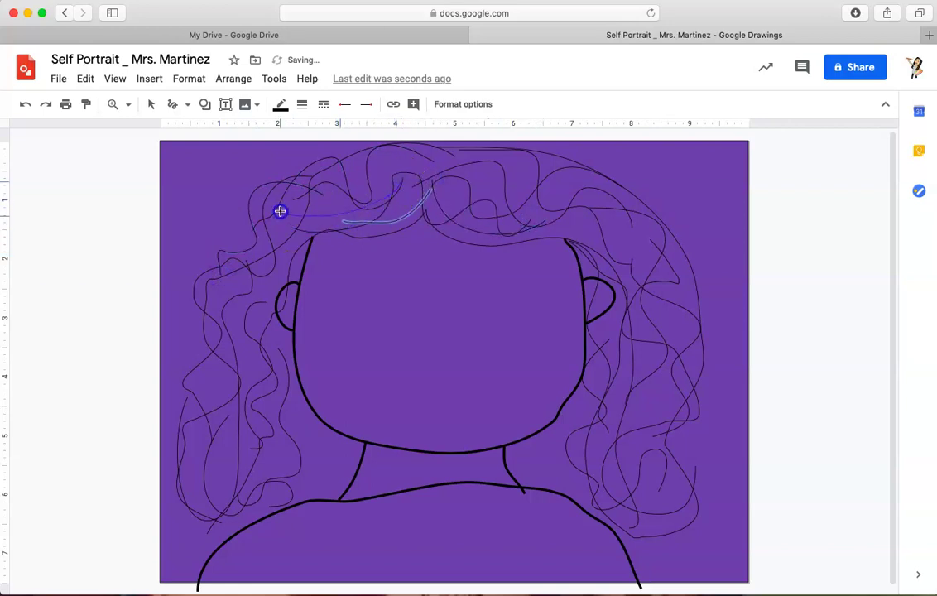
left_click(352, 157)
left_click_drag(380, 158, 526, 141)
mouse_move(552, 197)
left_mouse_down()
mouse_move(459, 165)
mouse_move(403, 178)
left_mouse_up()
left_click(327, 168)
left_click_drag(326, 168, 444, 169)
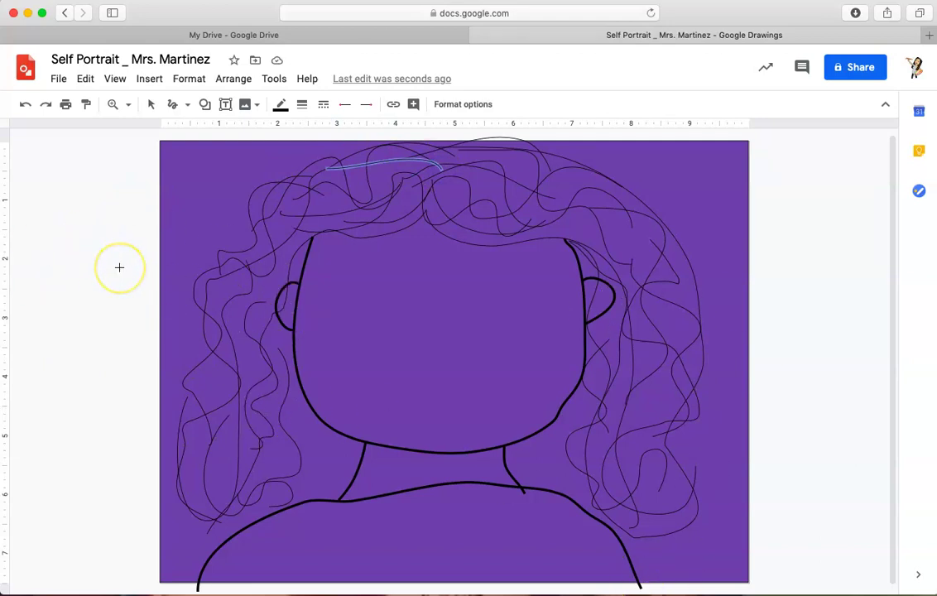
left_click(172, 104)
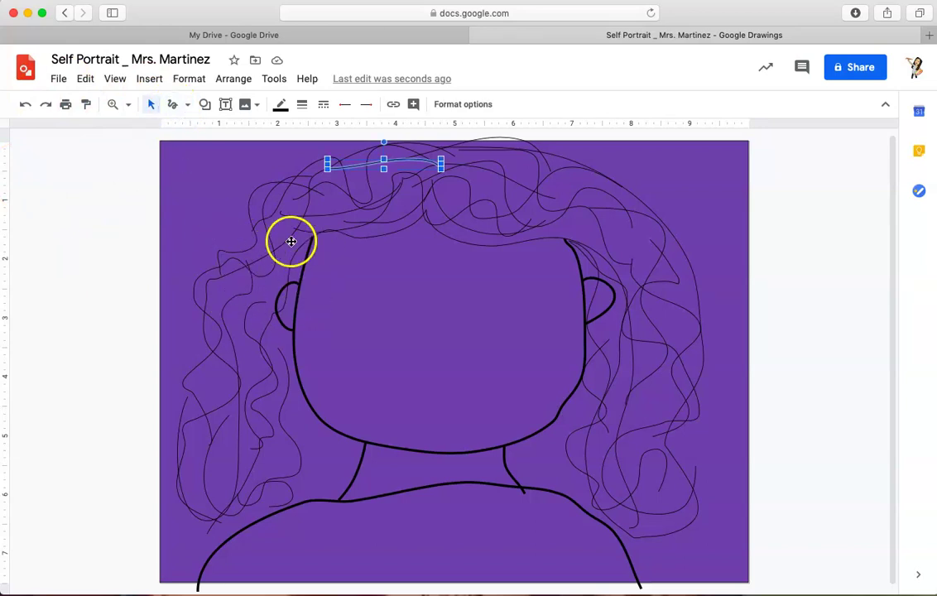
left_click(177, 106)
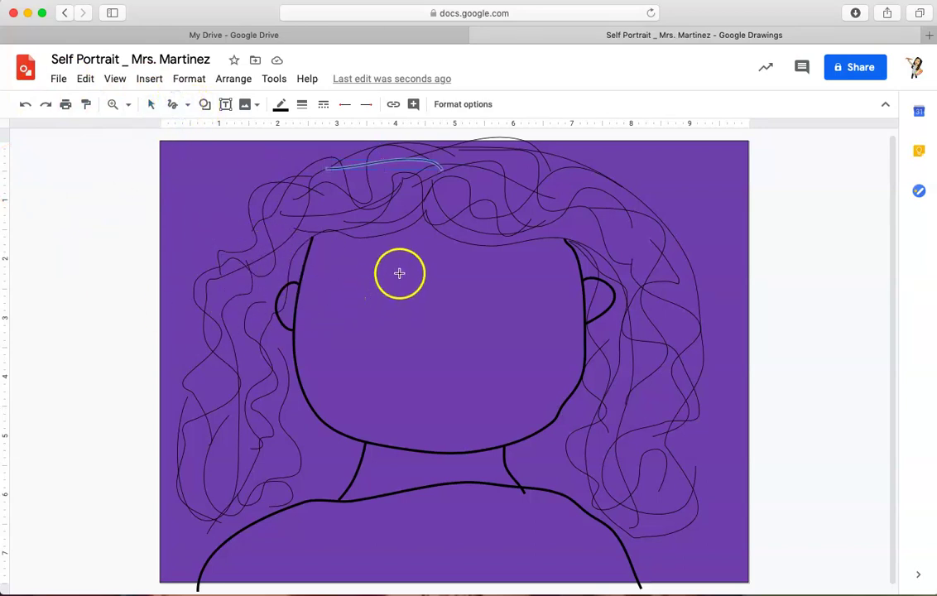
left_click(207, 105)
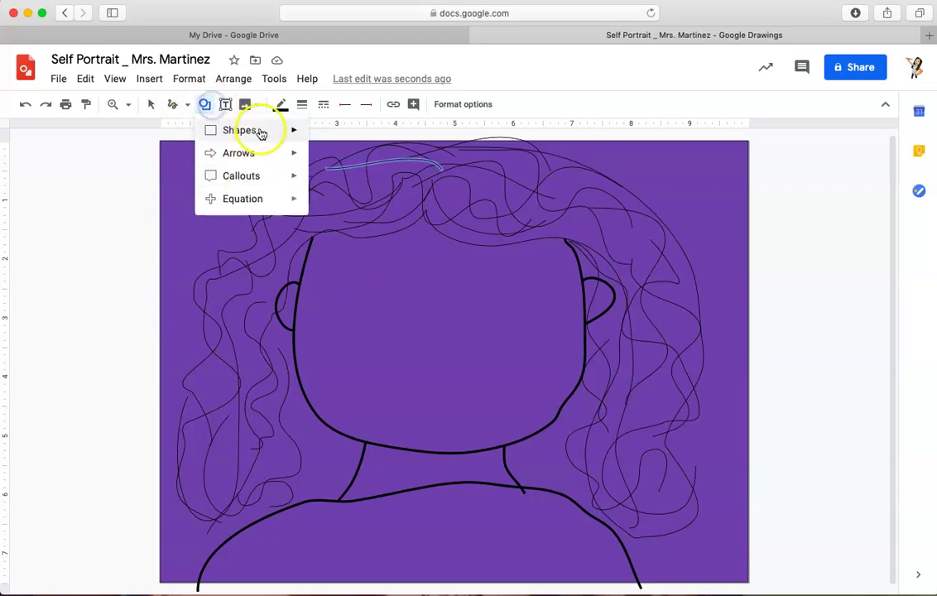
left_click(295, 132)
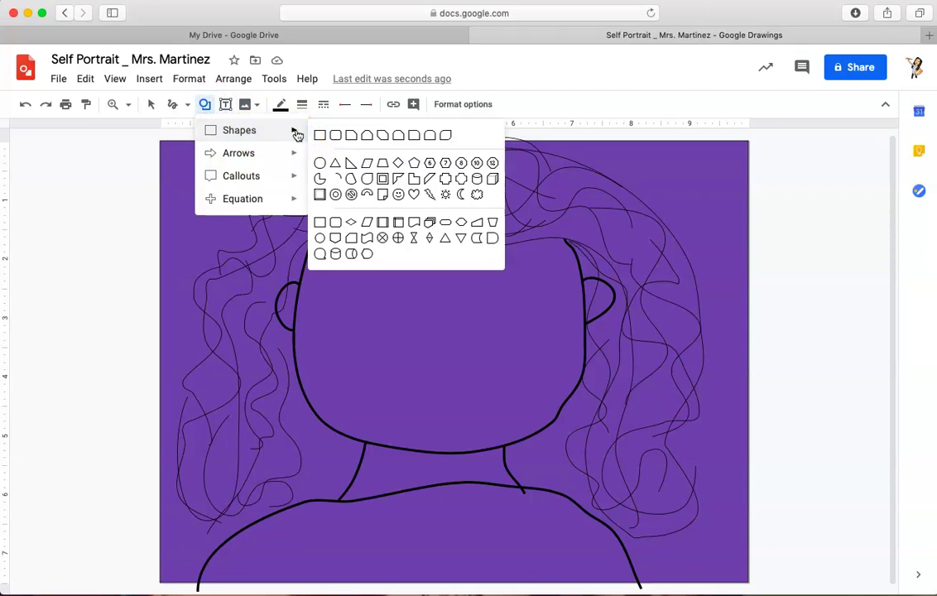
left_click(169, 107)
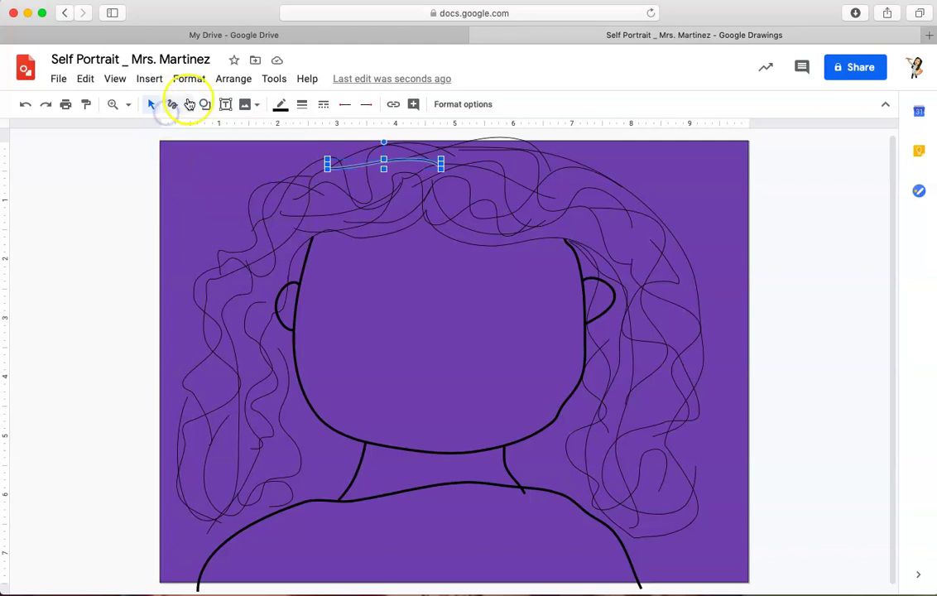
left_click(178, 106)
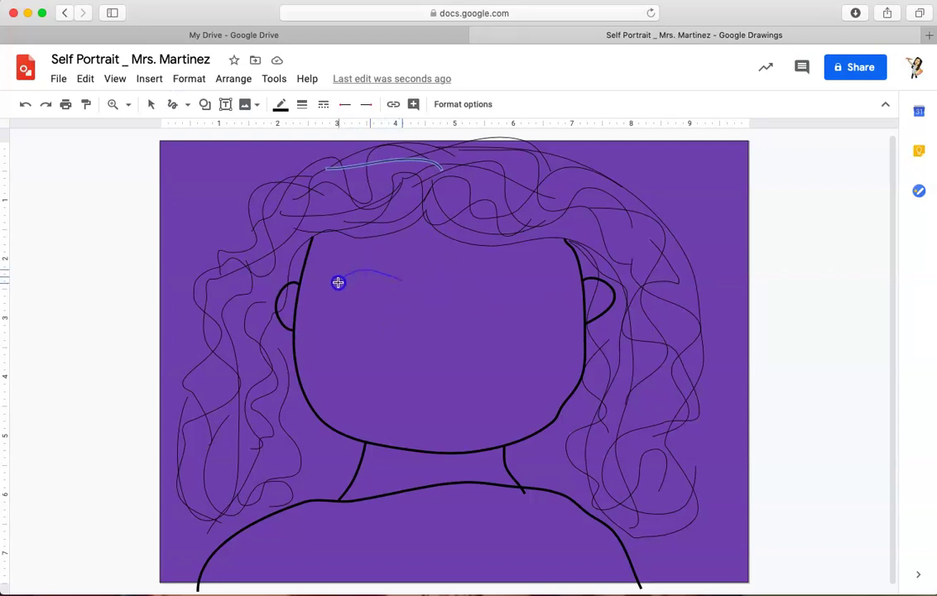
Draw almond outlines for both eyes and thicken the right eye outline to 4 px.
left_click_drag(400, 284, 400, 283)
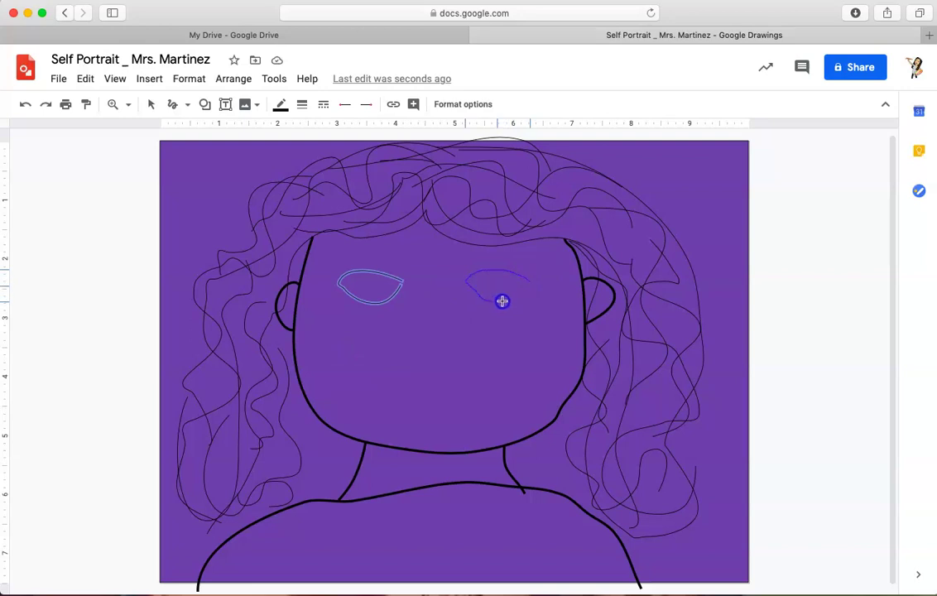
left_click_drag(529, 283, 528, 282)
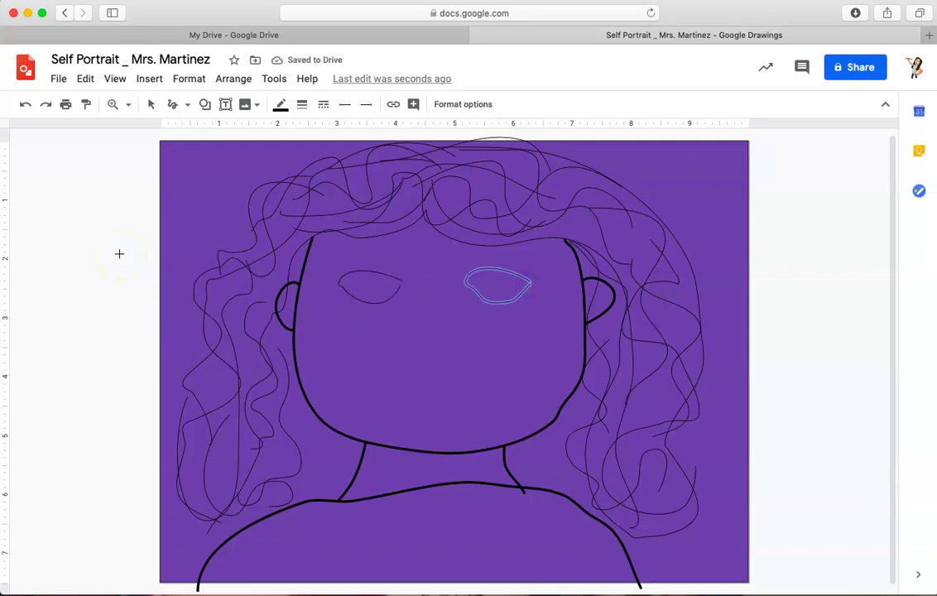
left_click(339, 250)
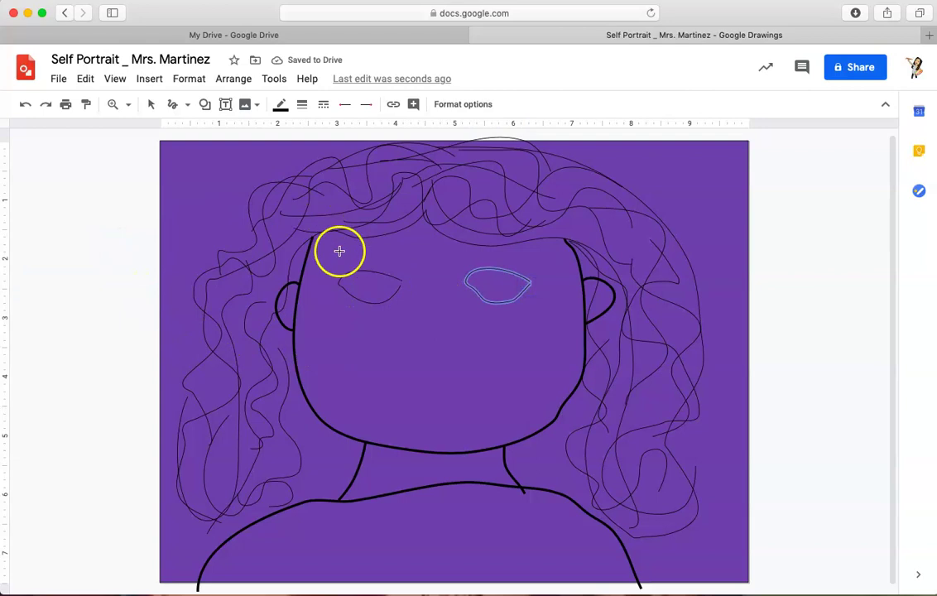
left_click(303, 104)
left_click(328, 199)
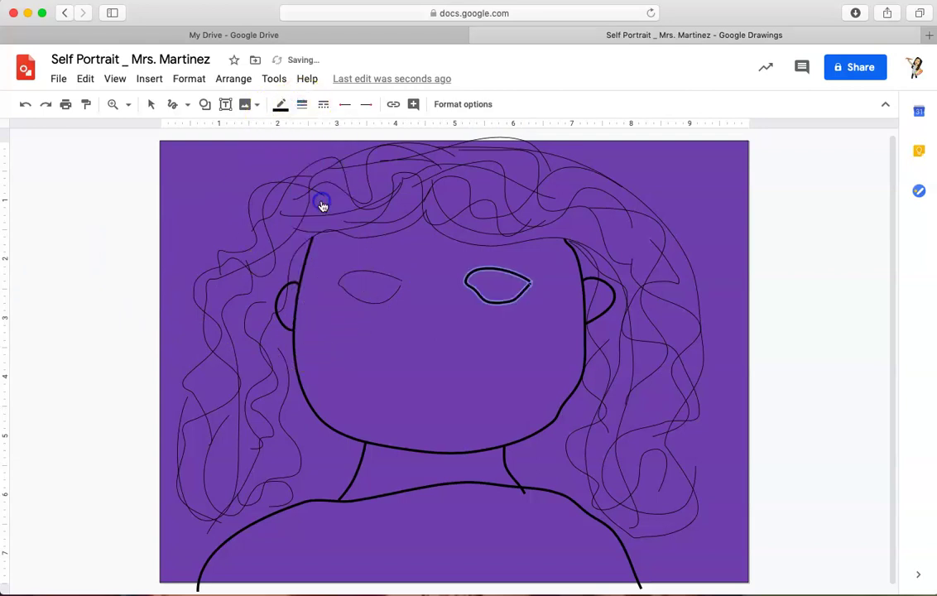
Thicken the left eye outline to 4 px to match, then deselect it.
left_click(147, 103)
left_click(358, 278)
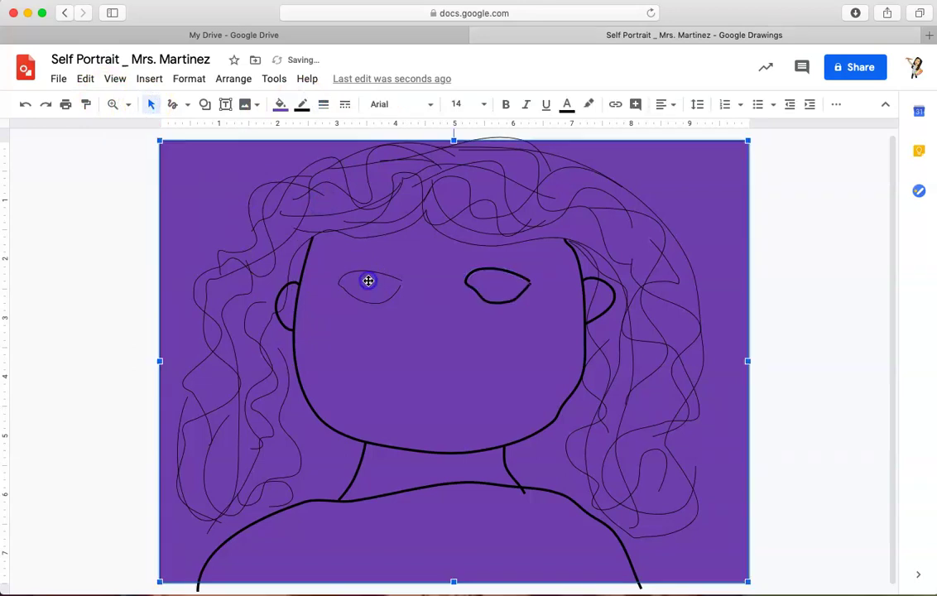
left_click(361, 272)
left_click(280, 104)
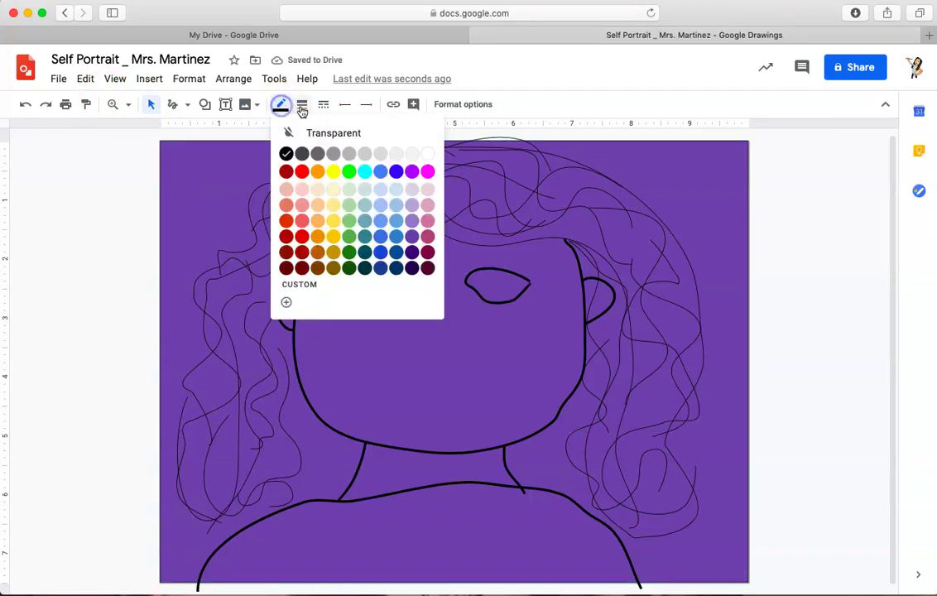
left_click(303, 104)
left_click(322, 202)
left_click(157, 320)
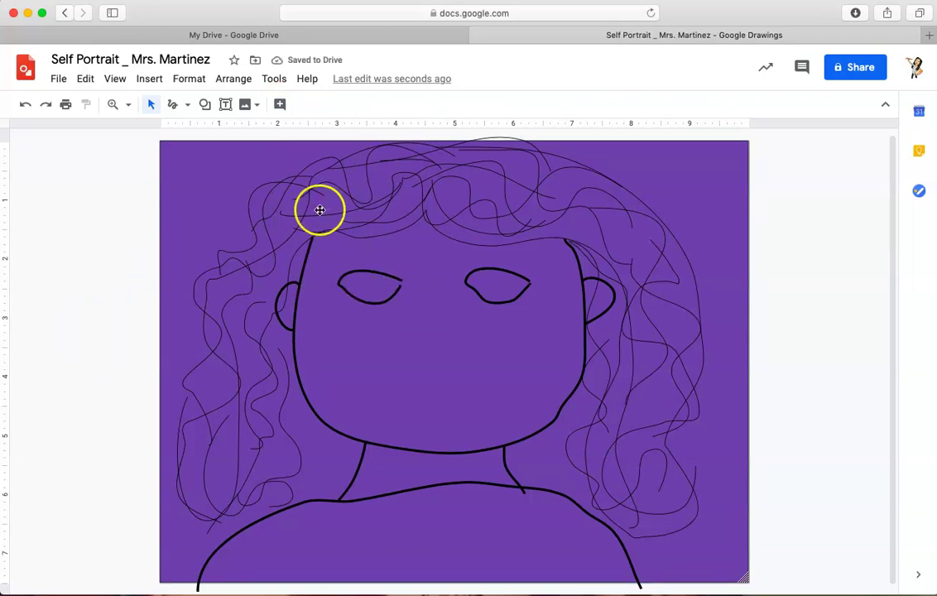
left_click(174, 105)
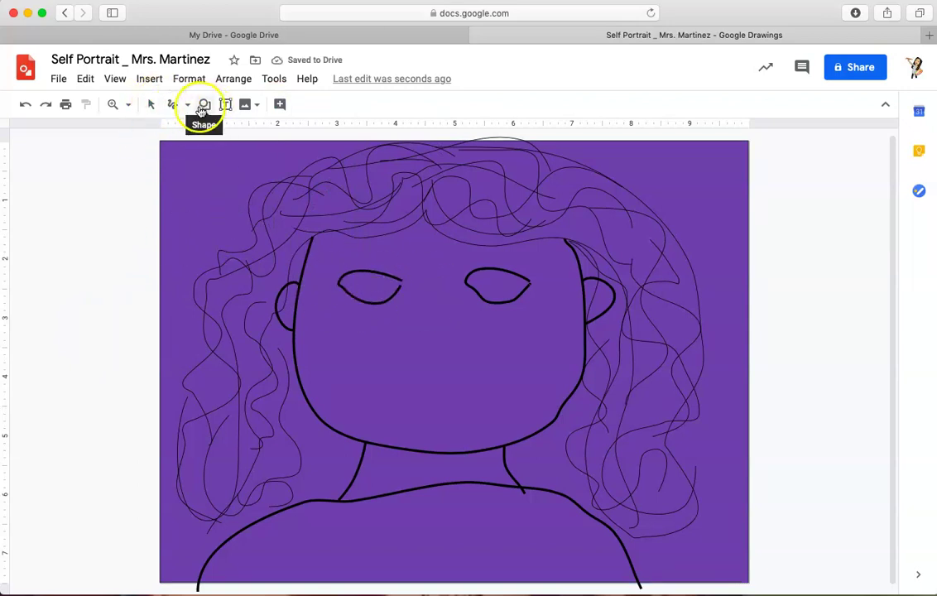
Draw a small oval sized to the left eye and fill it dark navy blue as the iris.
left_click(203, 104)
mouse_move(288, 133)
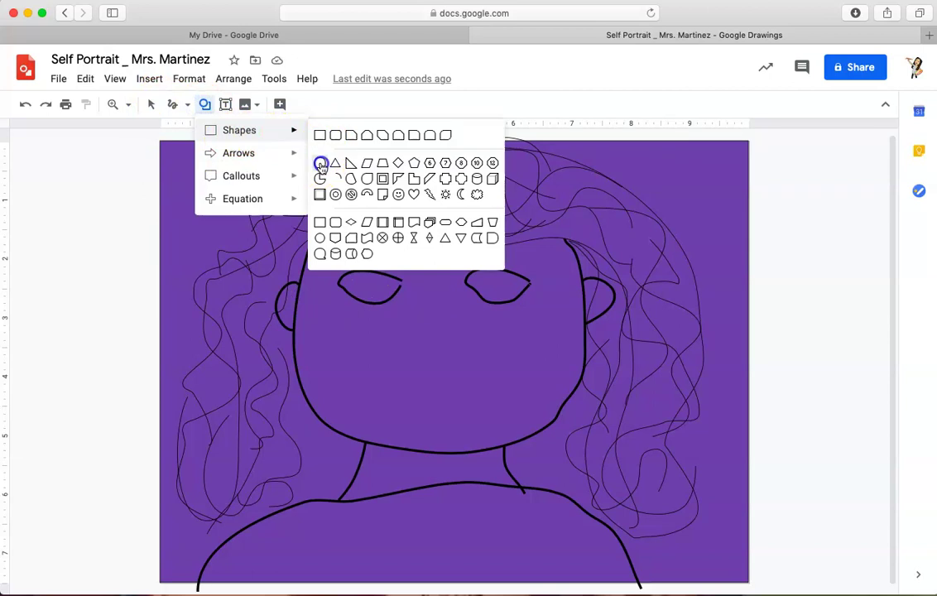
left_click(320, 161)
left_click_drag(363, 270, 377, 294)
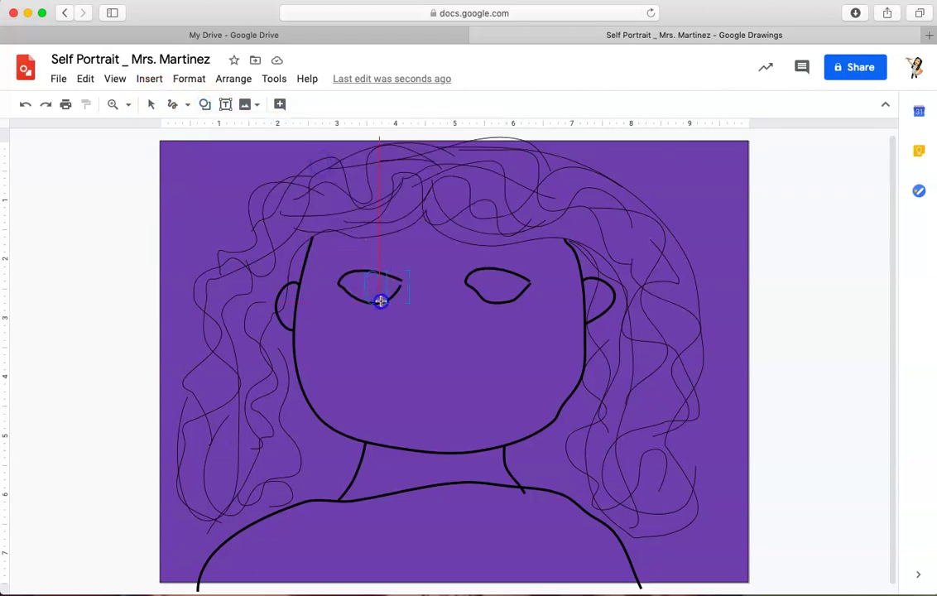
left_click_drag(383, 300, 366, 288)
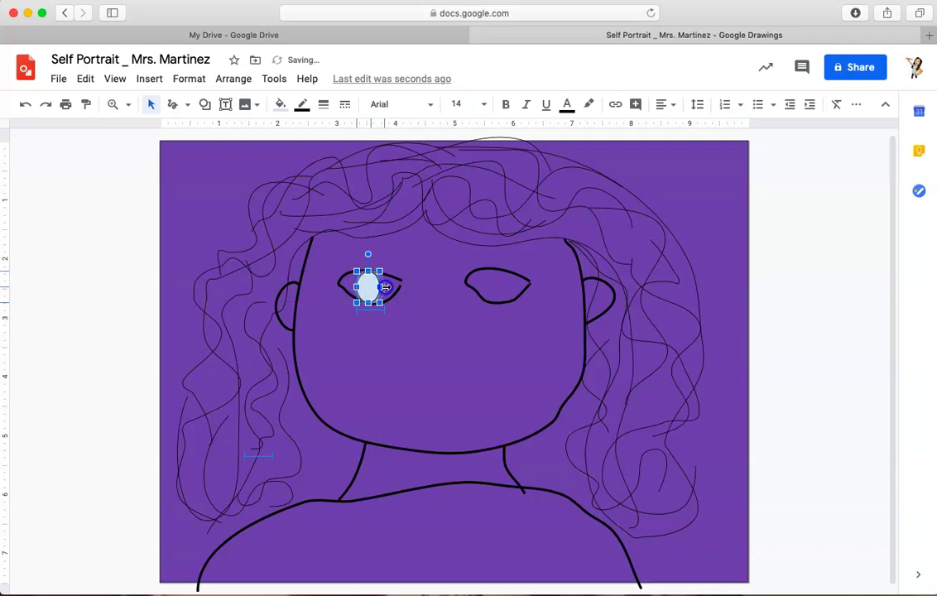
left_click(280, 104)
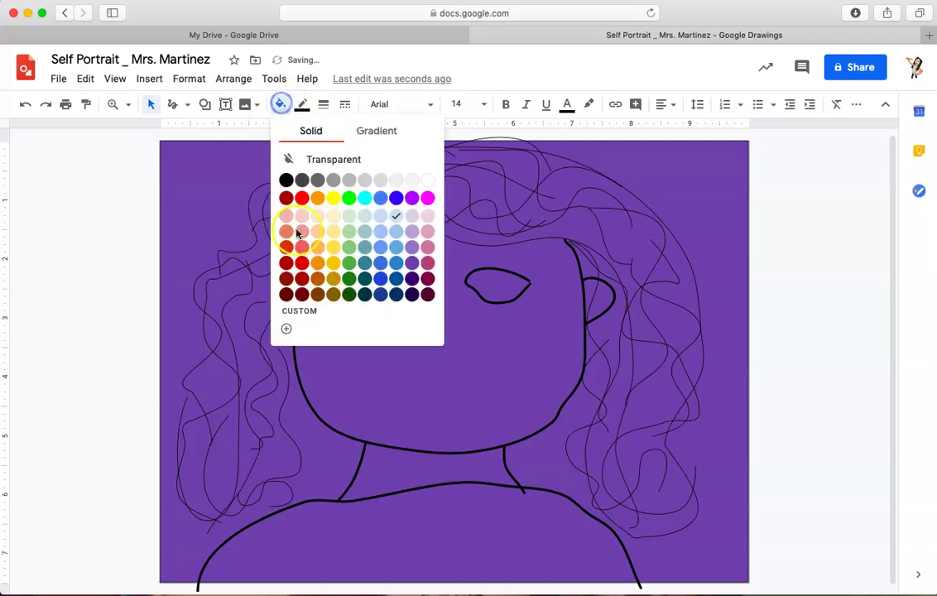
left_click(332, 295)
left_click(279, 104)
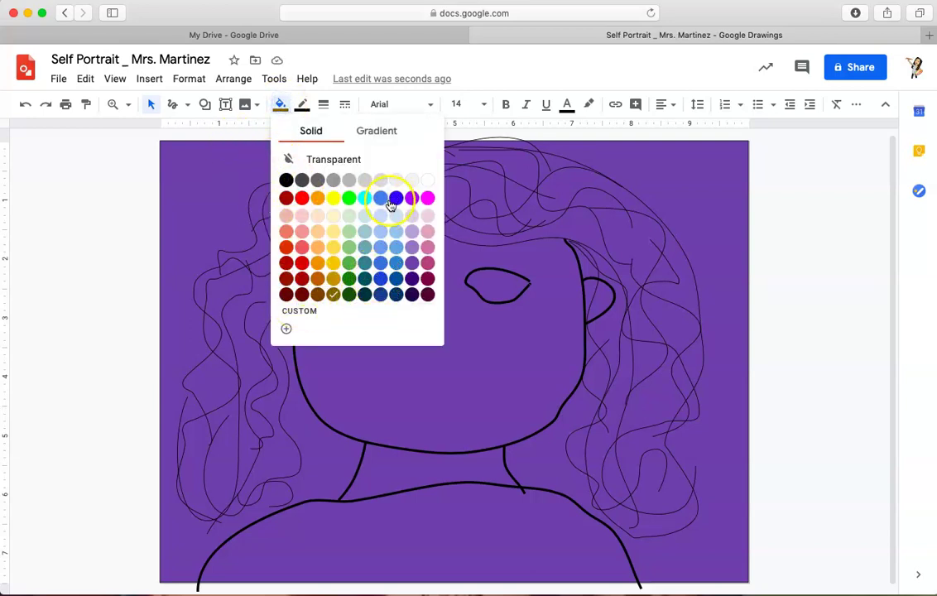
left_click(394, 294)
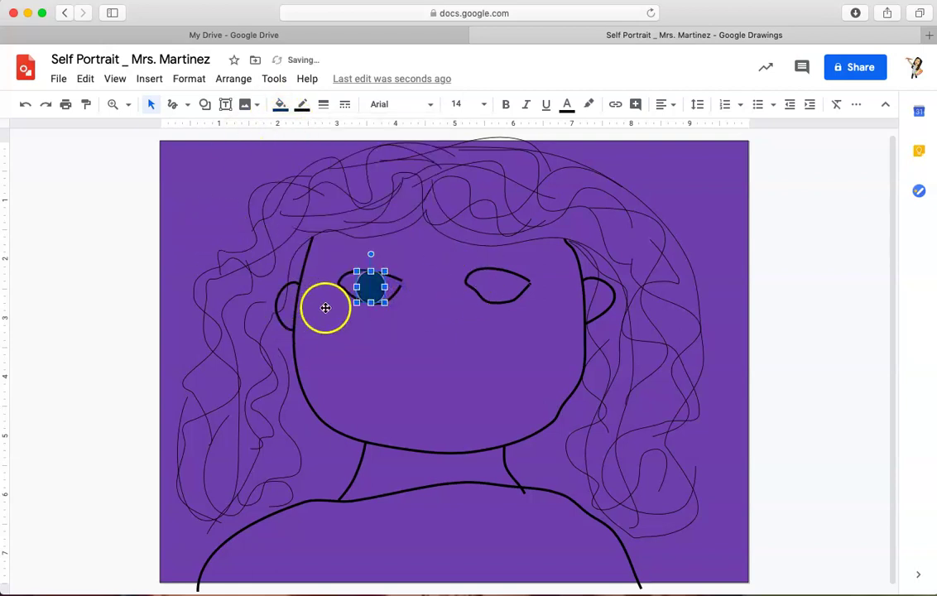
Draw an oval iris in the right eye and adjust its width to fit.
left_click(204, 104)
mouse_move(221, 132)
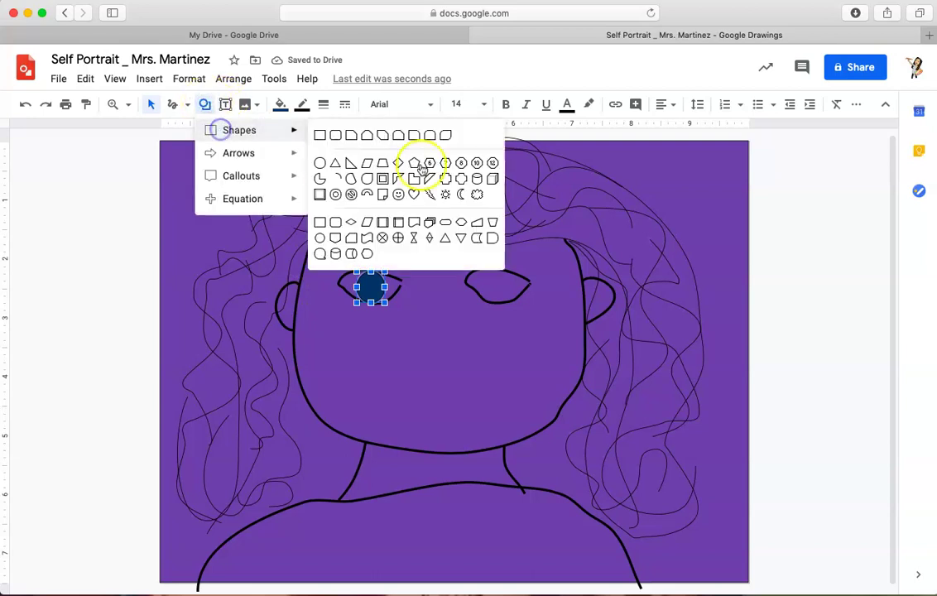
left_click(320, 159)
left_click_drag(485, 266, 485, 267)
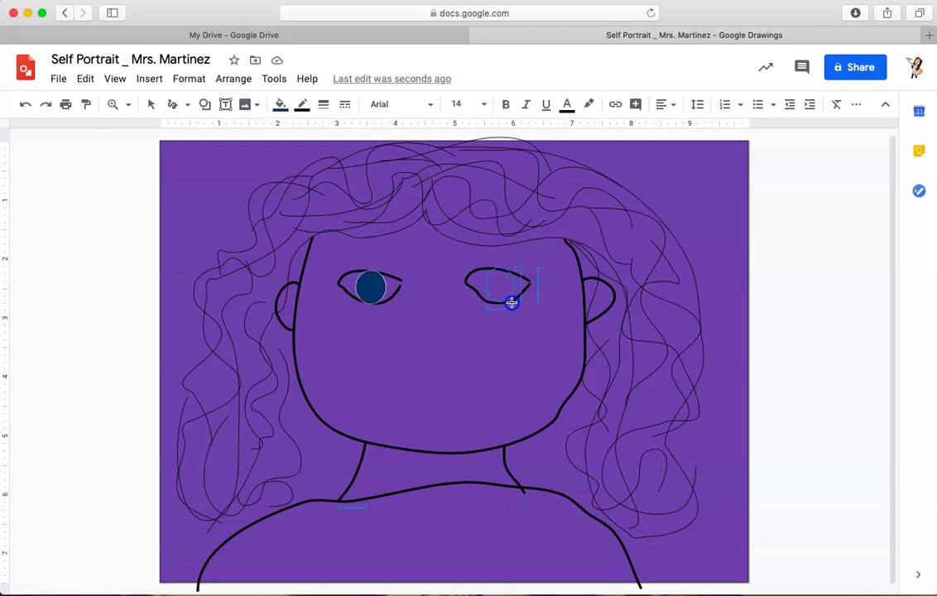
left_click_drag(511, 302, 513, 301)
left_click(500, 265)
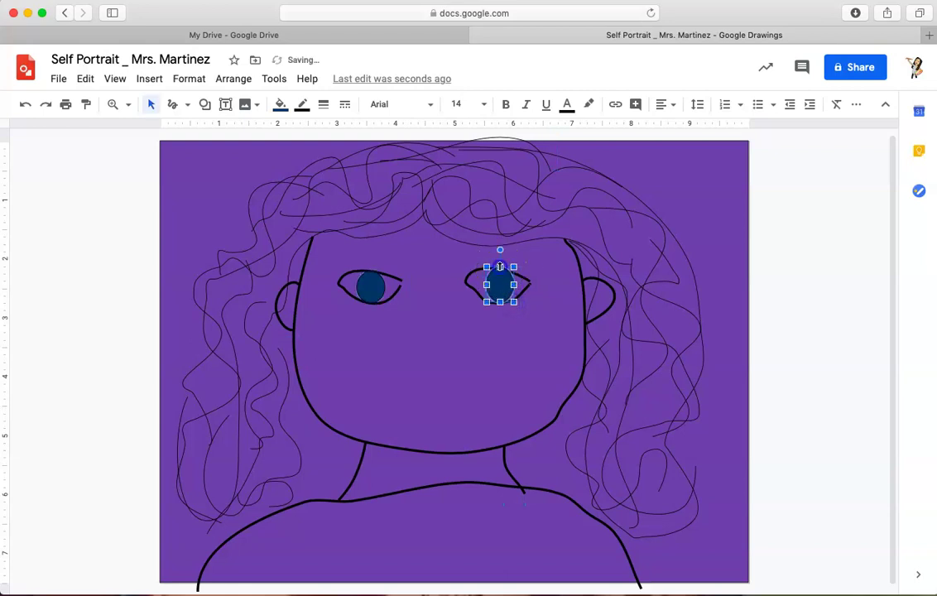
mouse_move(486, 285)
left_mouse_down()
mouse_move(464, 287)
mouse_move(485, 284)
left_mouse_up()
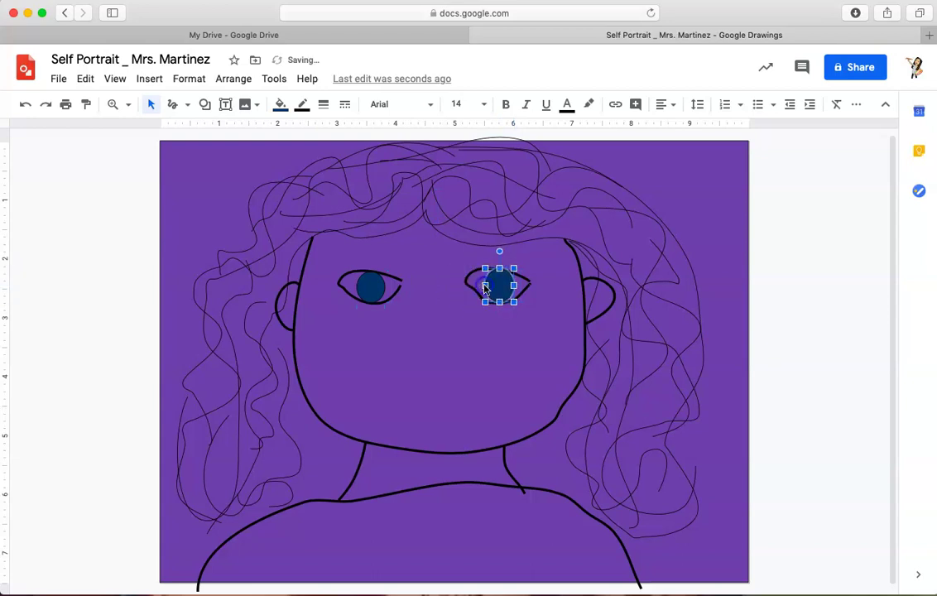
left_click(99, 272)
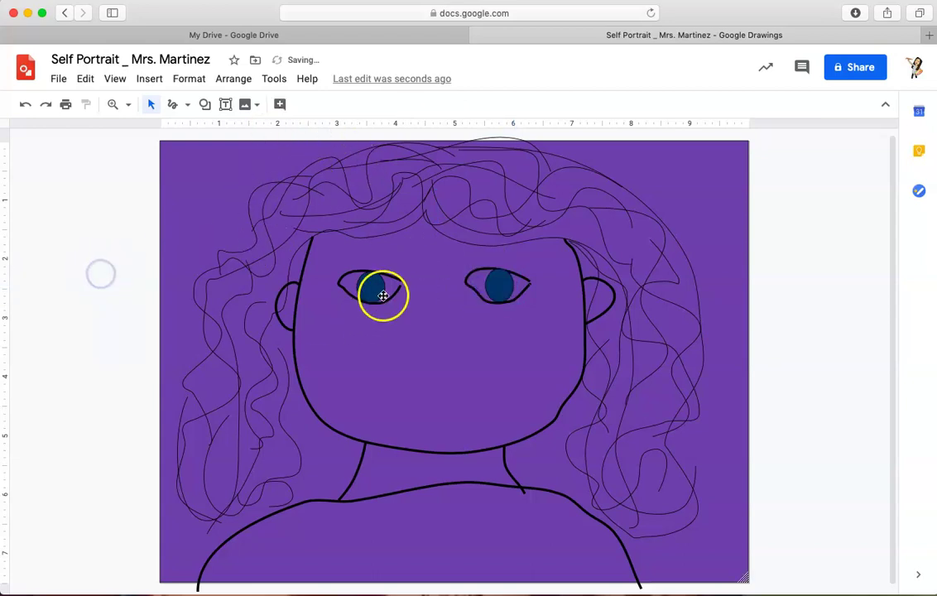
Draw a small oval in the left iris and fill it black as a pupil.
left_click(205, 105)
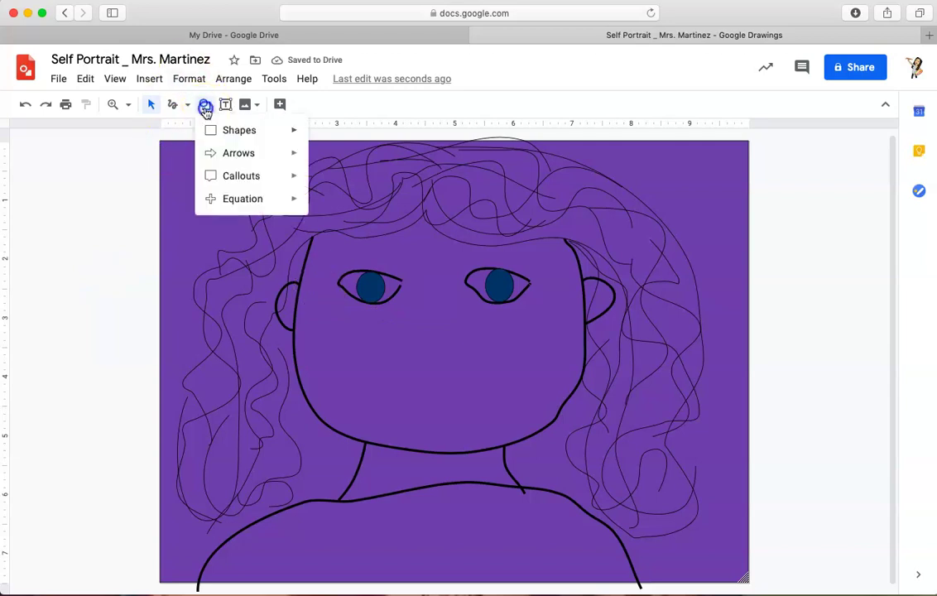
mouse_move(209, 132)
left_click(318, 159)
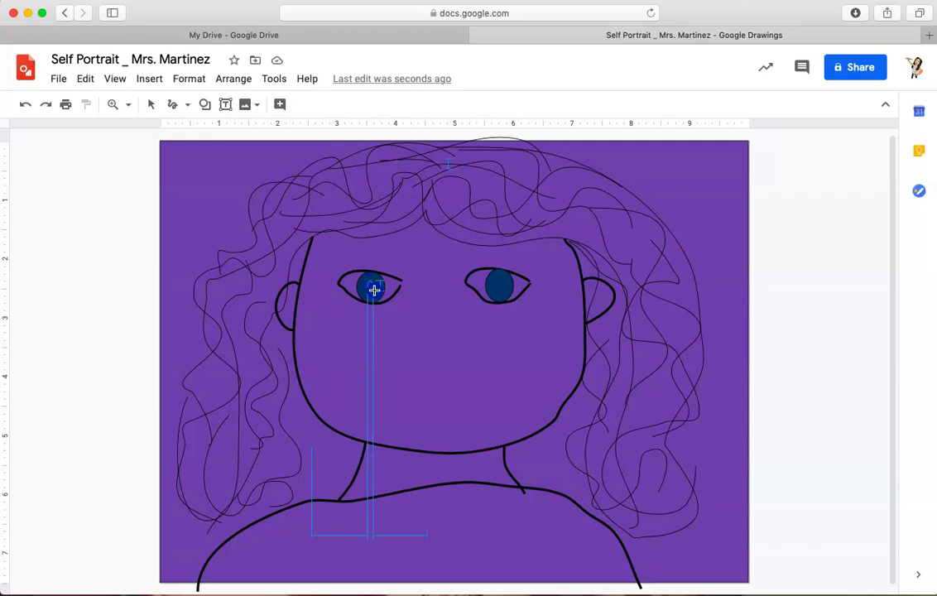
left_click_drag(375, 289, 362, 271)
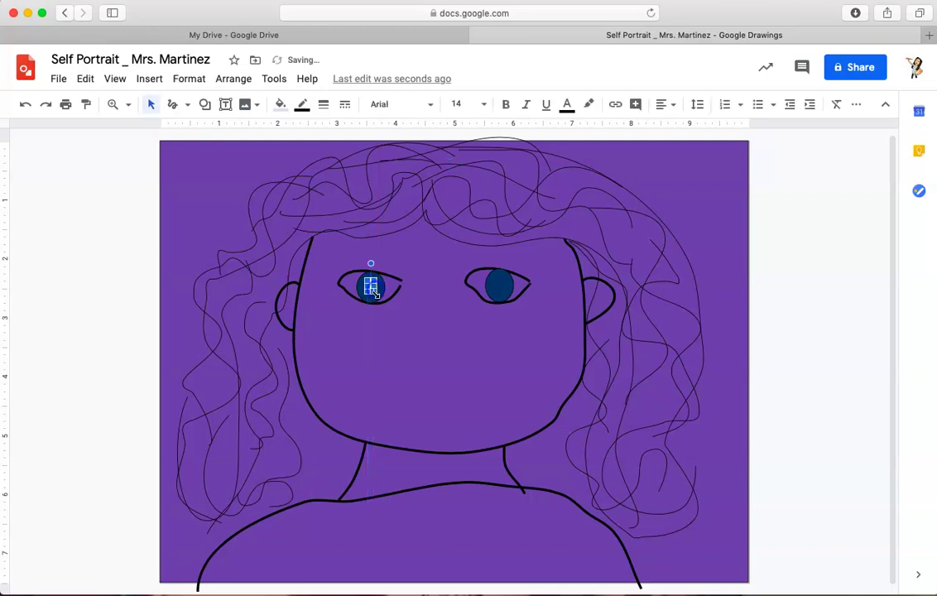
left_click(280, 104)
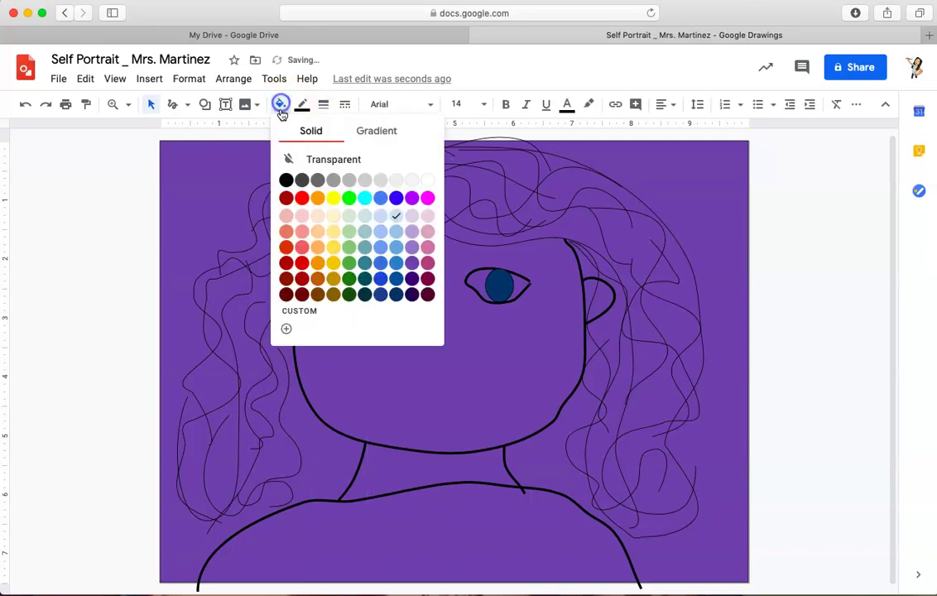
left_click(285, 179)
left_click(90, 259)
left_click(455, 283)
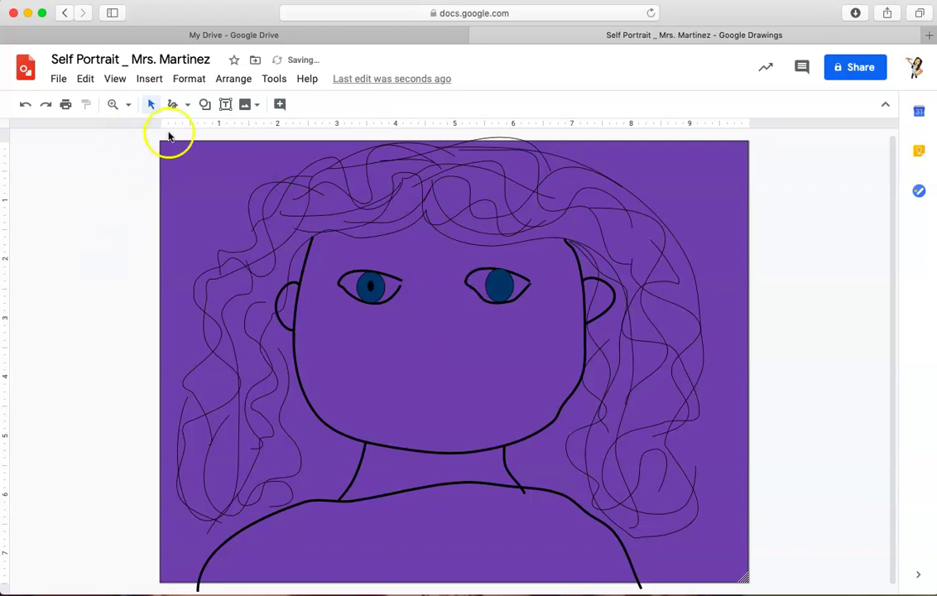
Add a matching black oval pupil inside the right iris.
left_click(205, 105)
mouse_move(287, 142)
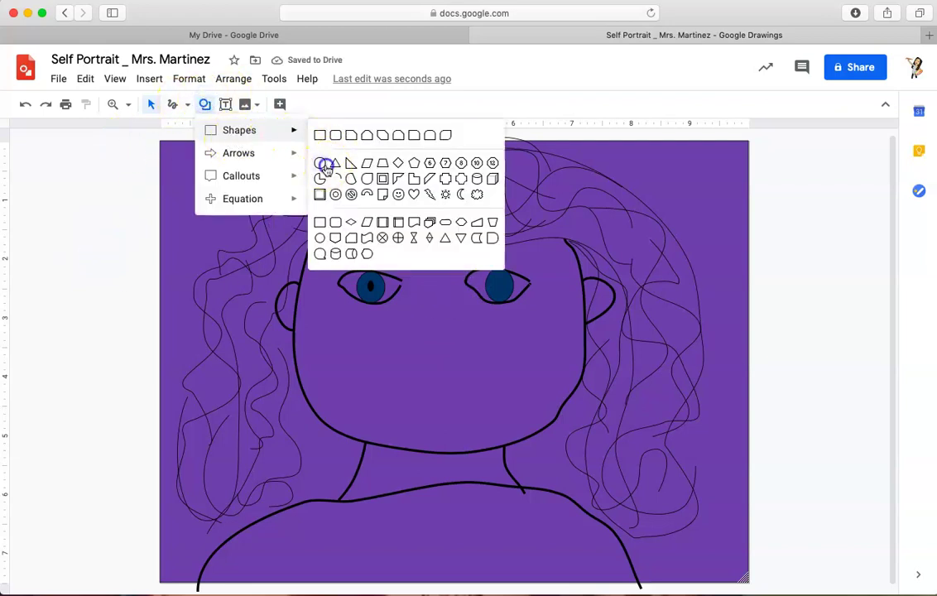
left_click(320, 162)
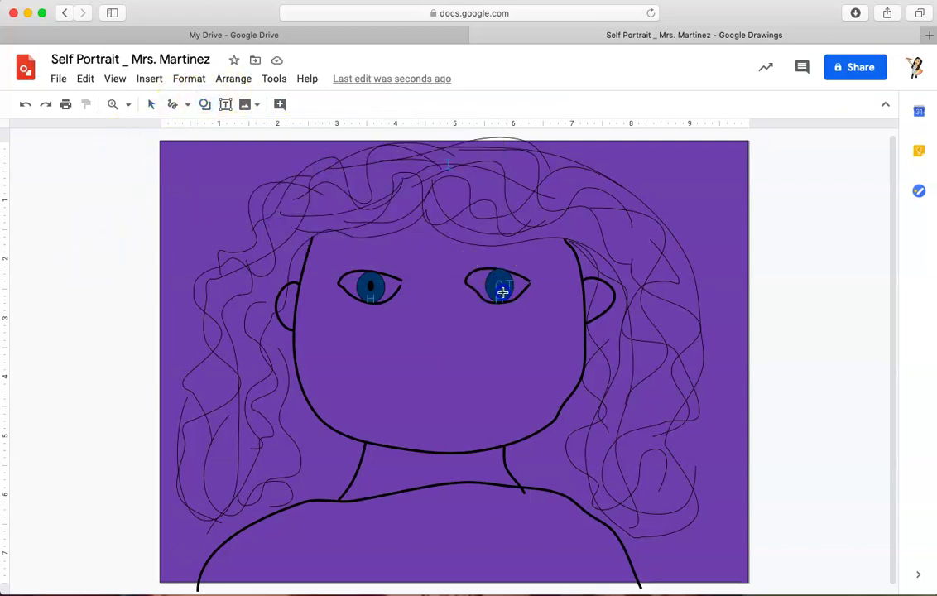
left_click_drag(504, 290, 514, 301)
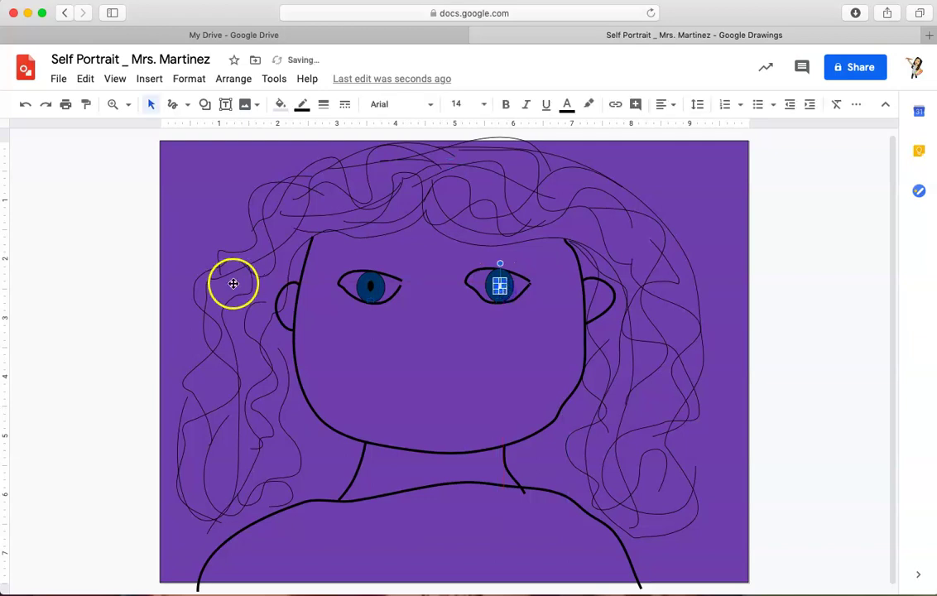
left_click(281, 104)
left_click(286, 181)
left_click(70, 332)
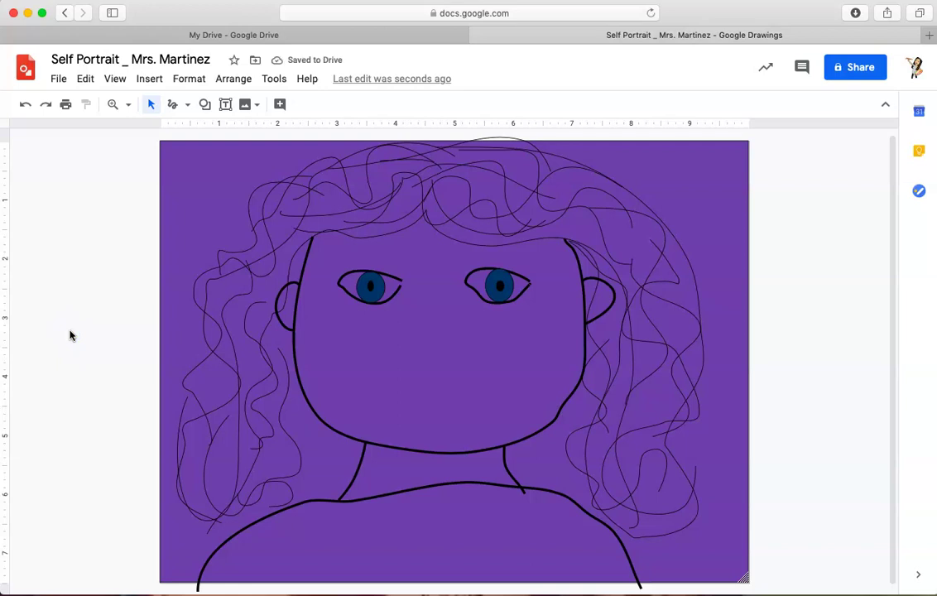
left_click(493, 278)
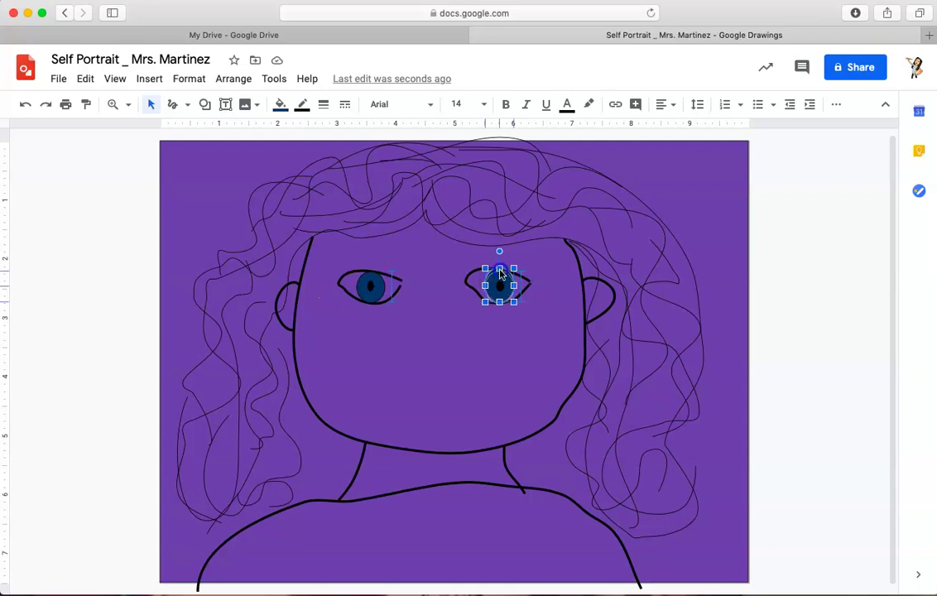
left_click(182, 321)
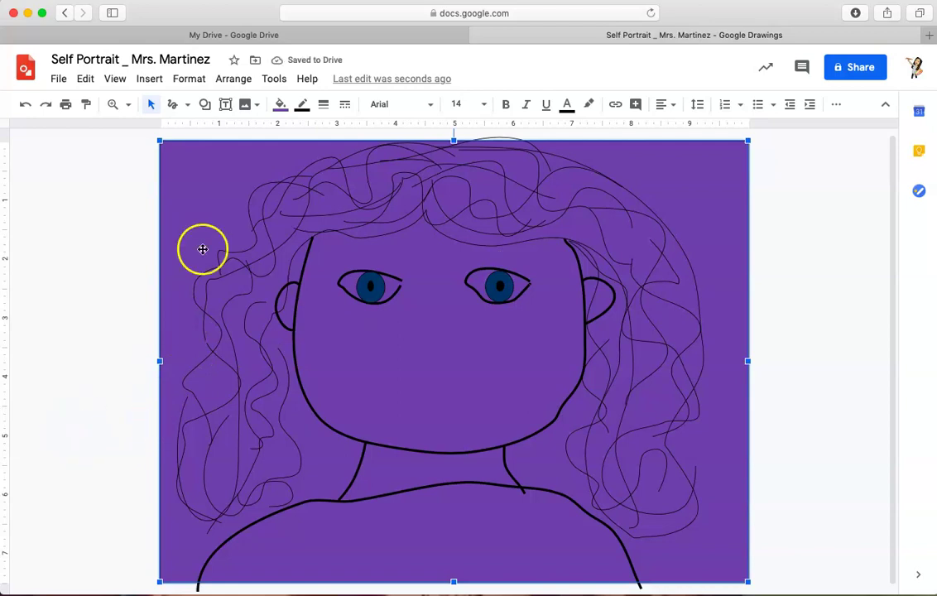
Draw curved eyebrows above both eyes with an 8px line weight.
left_click(172, 104)
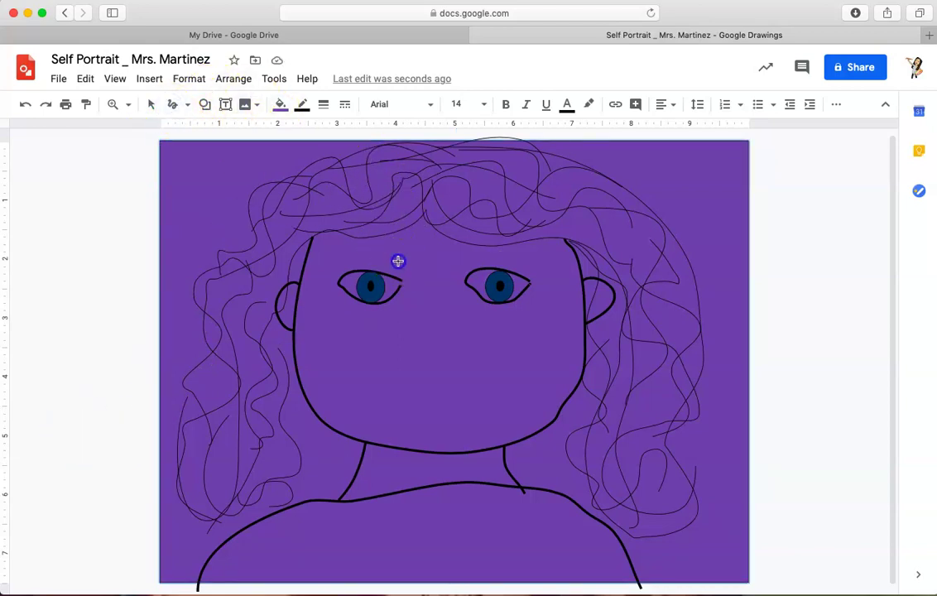
double_click(340, 255)
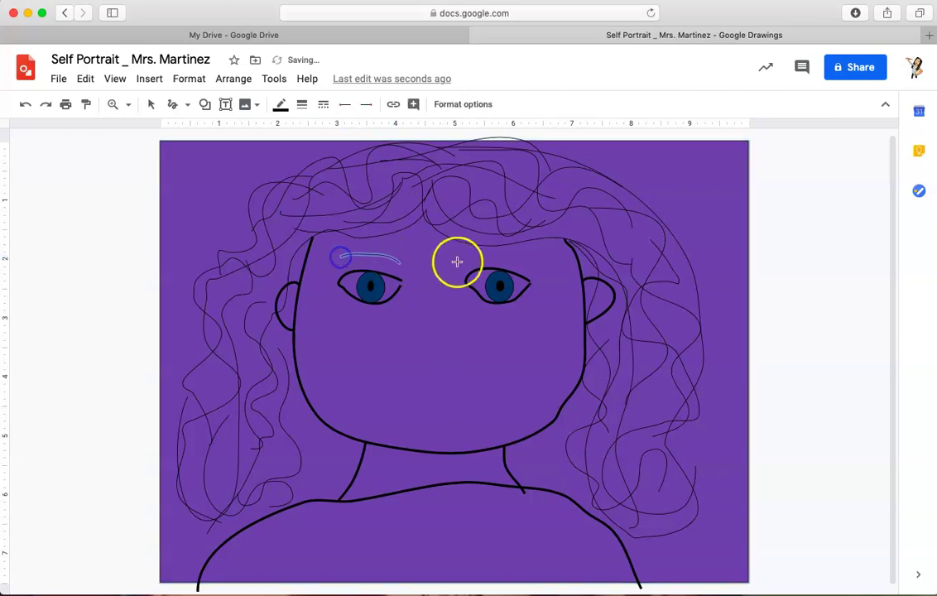
left_click(302, 104)
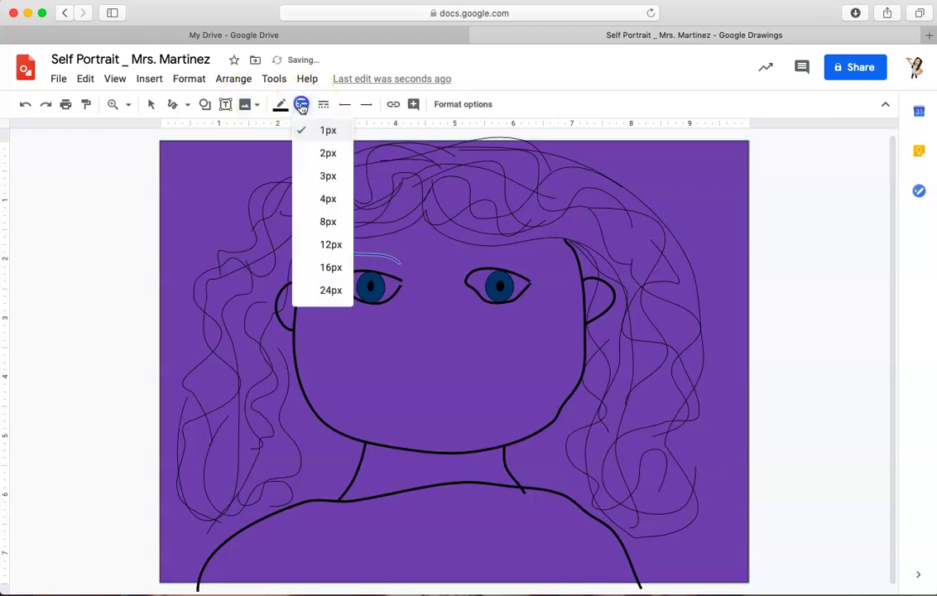
left_click(317, 218)
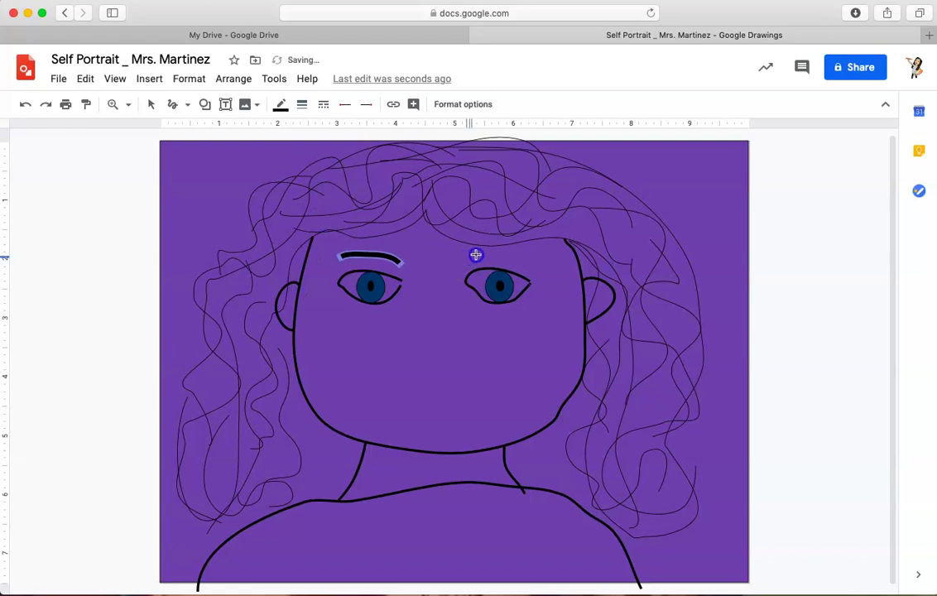
double_click(534, 265)
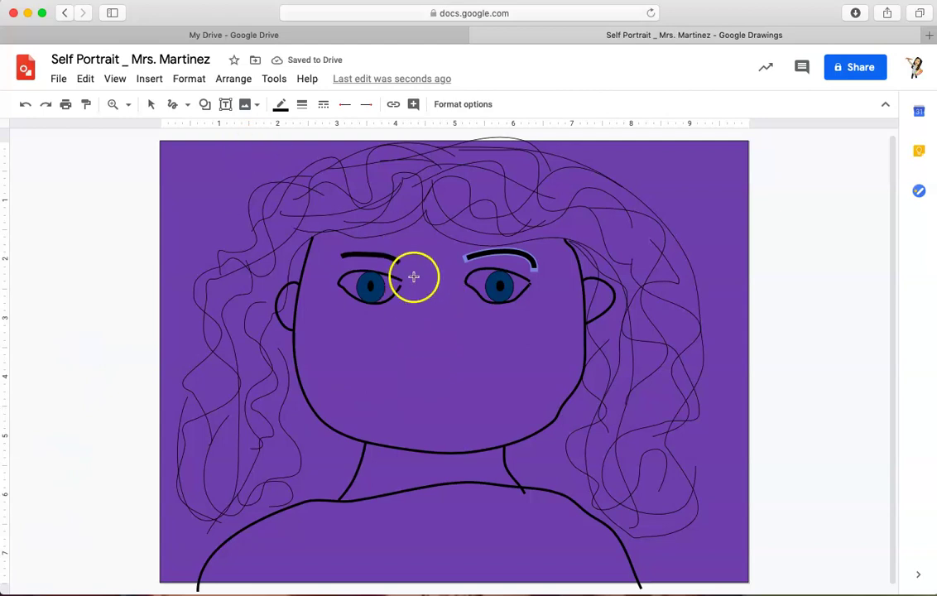
Draw the two curved nose side lines and a short nostril dash, making the dash 4px.
double_click(468, 354)
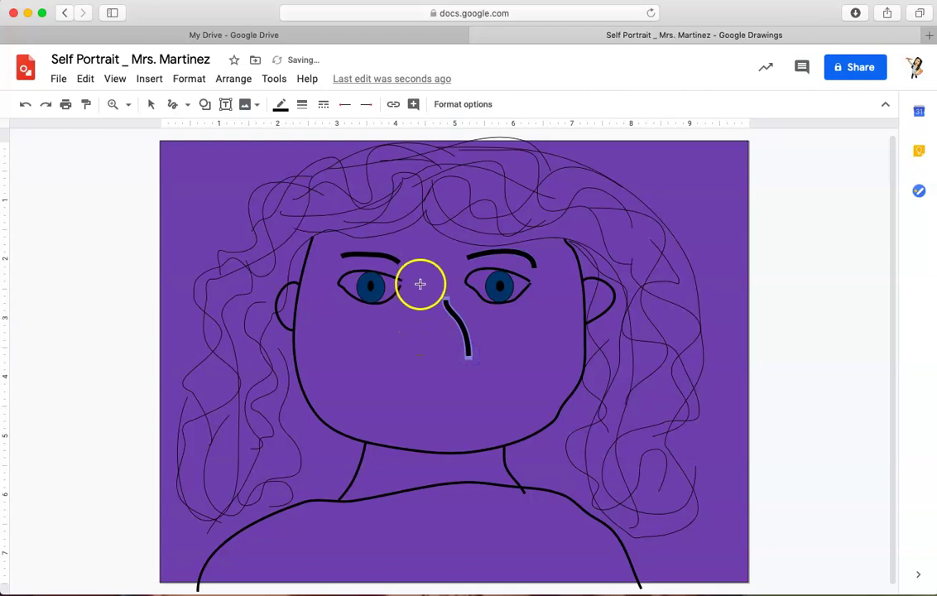
double_click(408, 357)
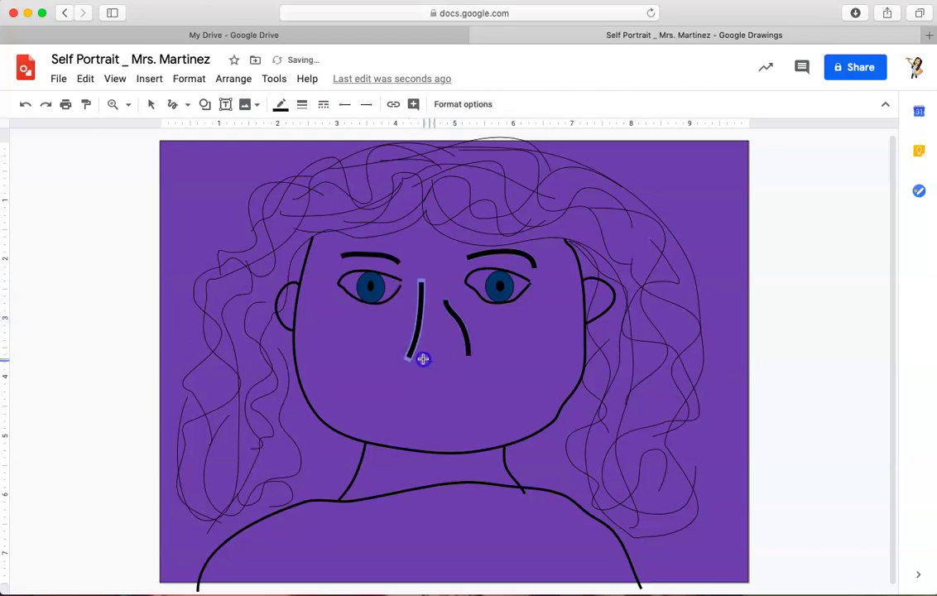
left_click_drag(422, 359, 458, 358)
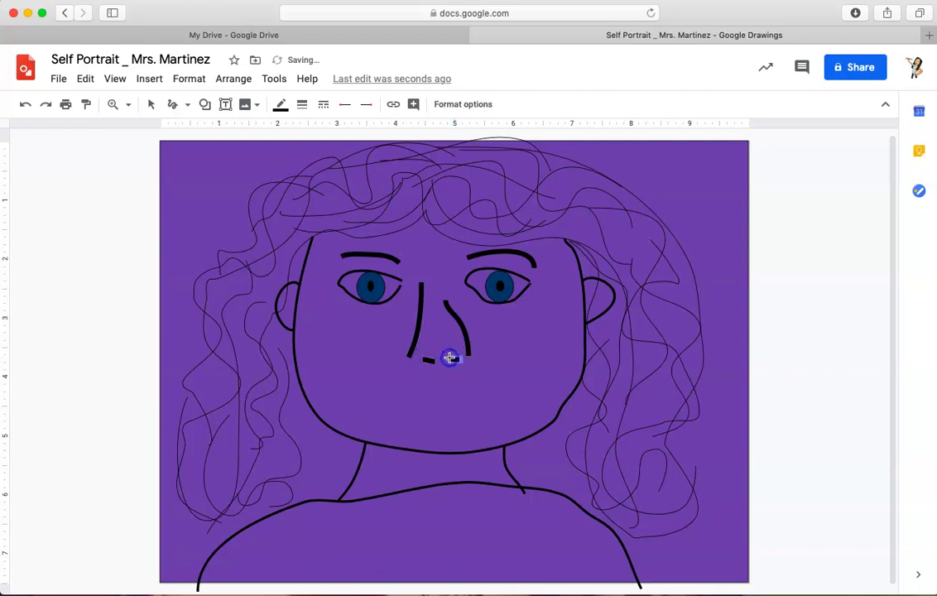
left_click(305, 104)
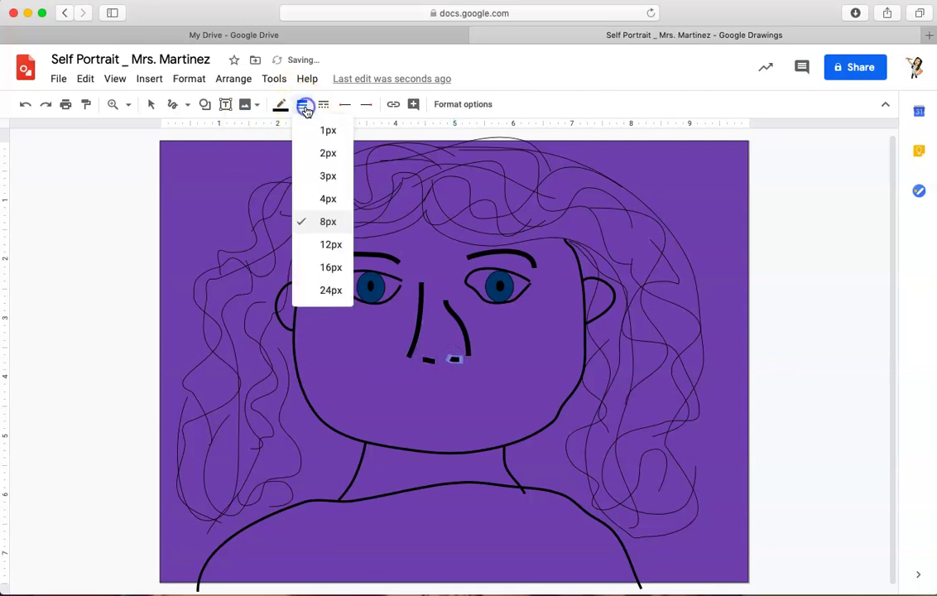
left_click(324, 196)
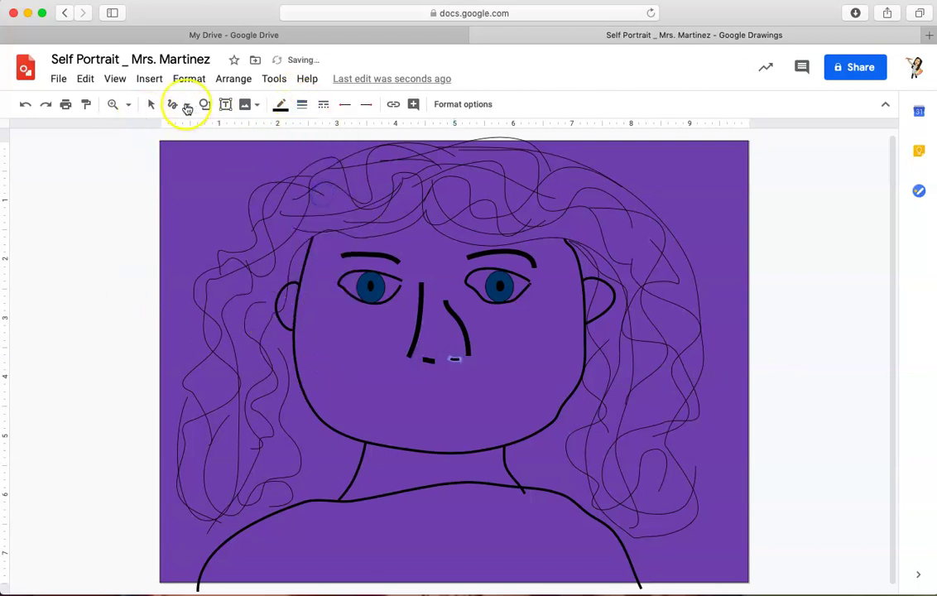
Set the left nostril dash and both nose side lines to 4px thickness, then deselect.
left_click(152, 104)
left_click(422, 358)
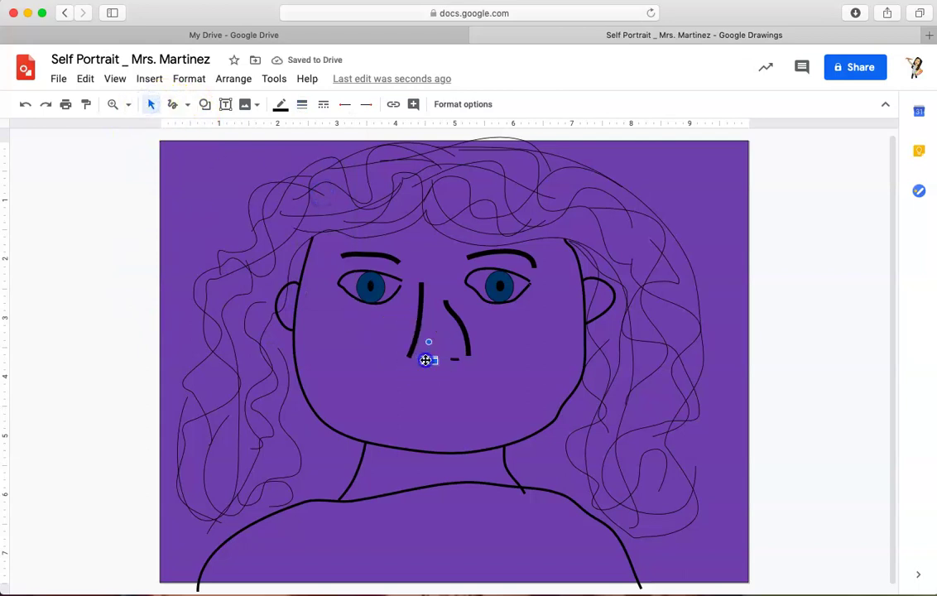
left_click(302, 104)
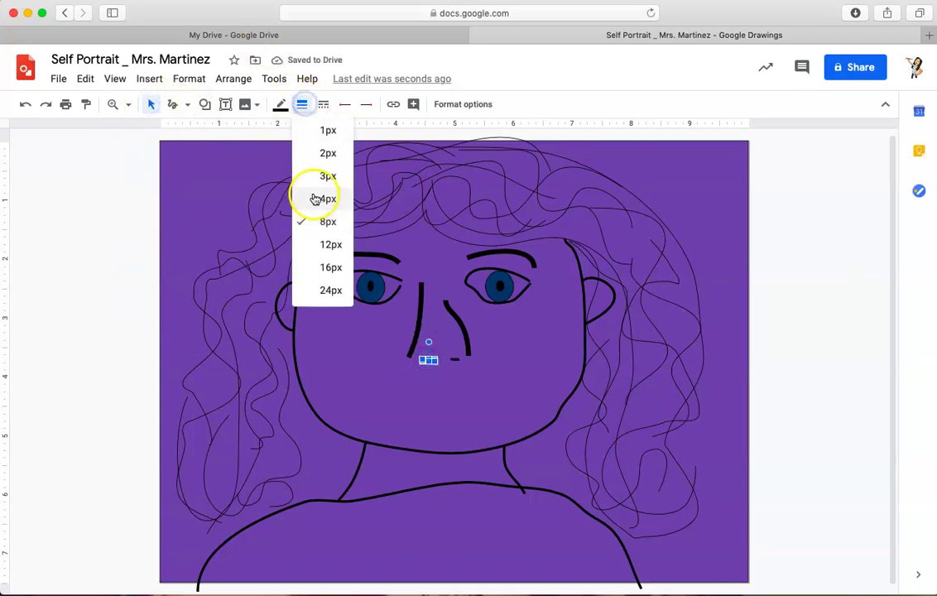
left_click(315, 200)
left_click(425, 330)
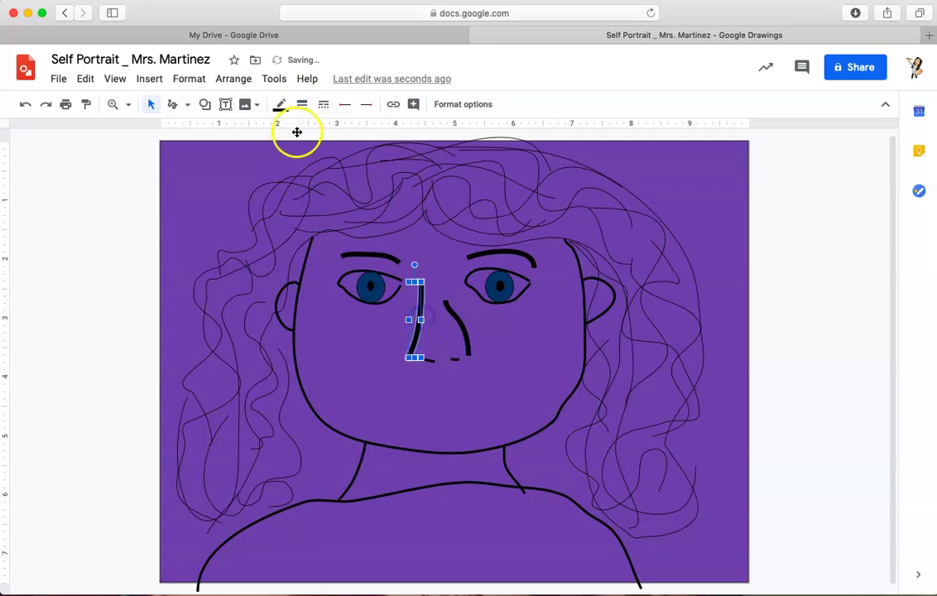
left_click(274, 103)
left_click(302, 105)
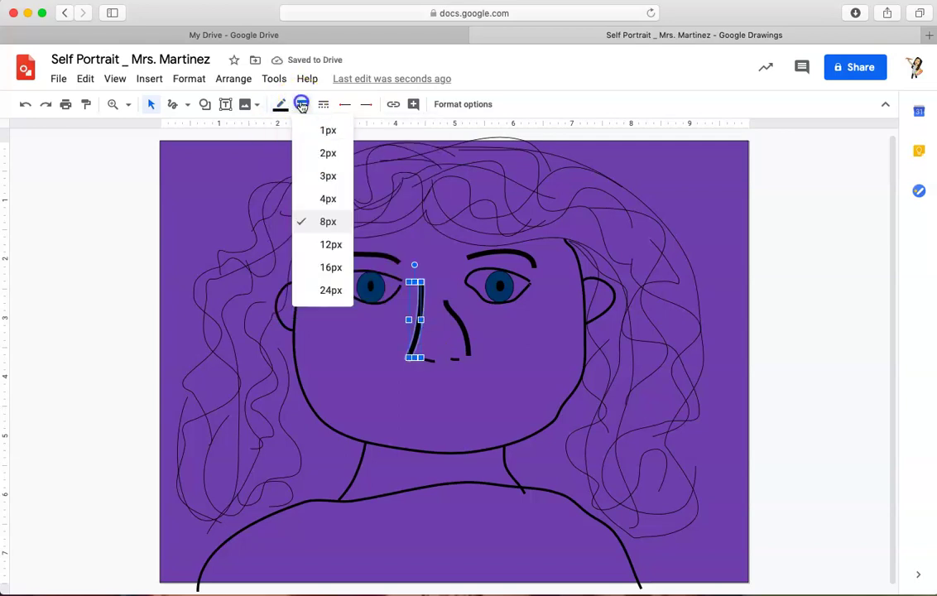
left_click(318, 201)
left_click(450, 333)
left_click(281, 105)
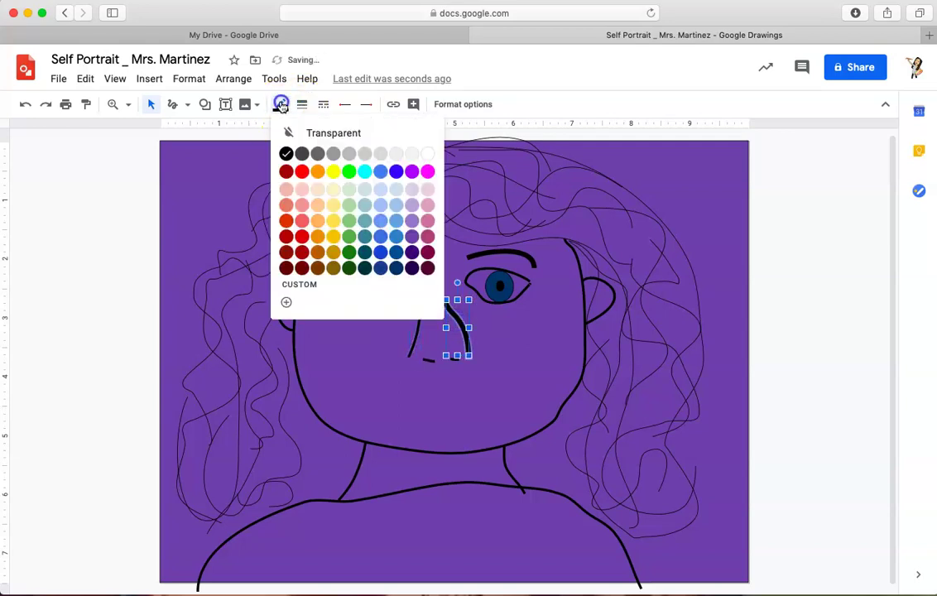
left_click(301, 105)
left_click(320, 198)
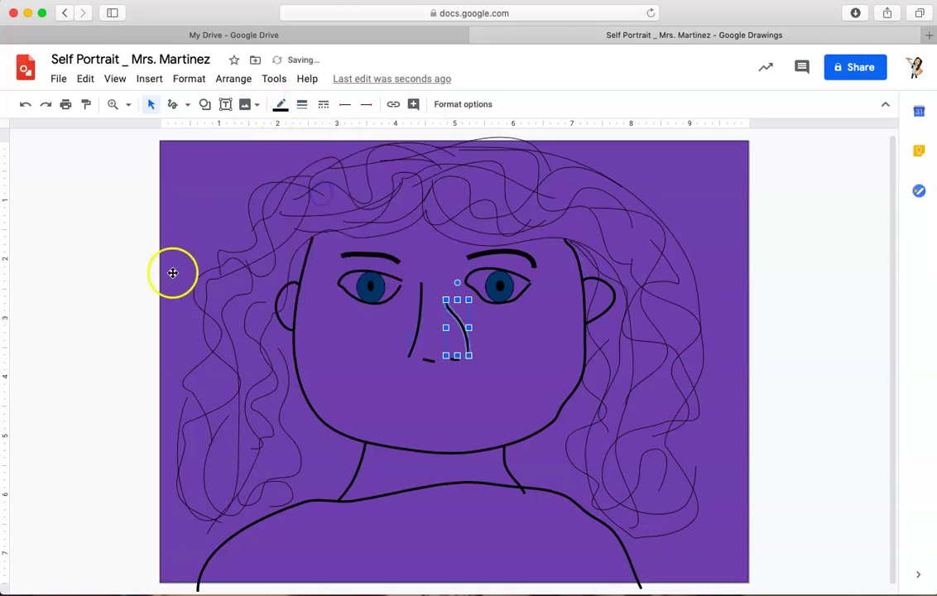
left_click(132, 299)
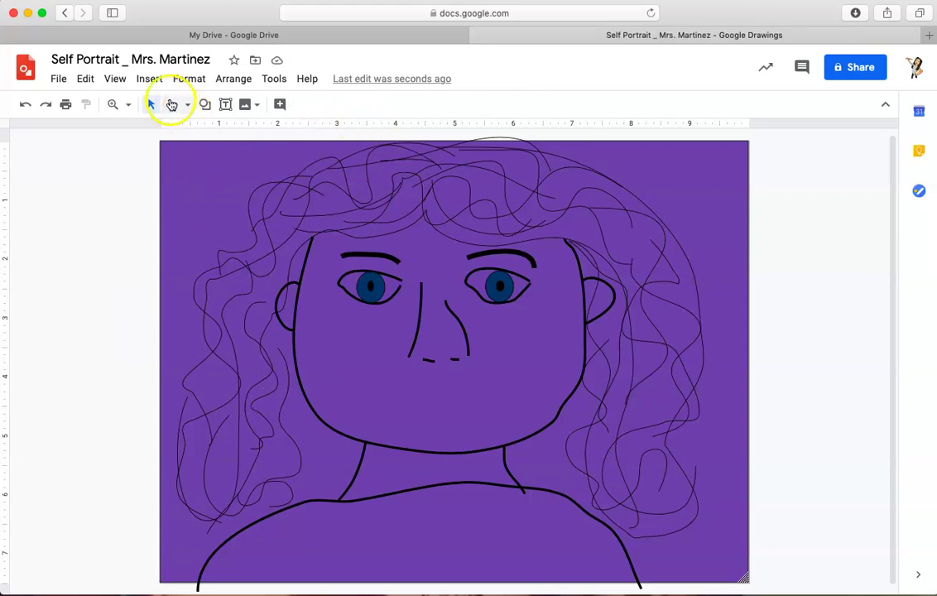
Scribble a big open smile below the nose, give it a 4px outline, and nudge it lower.
left_click(171, 104)
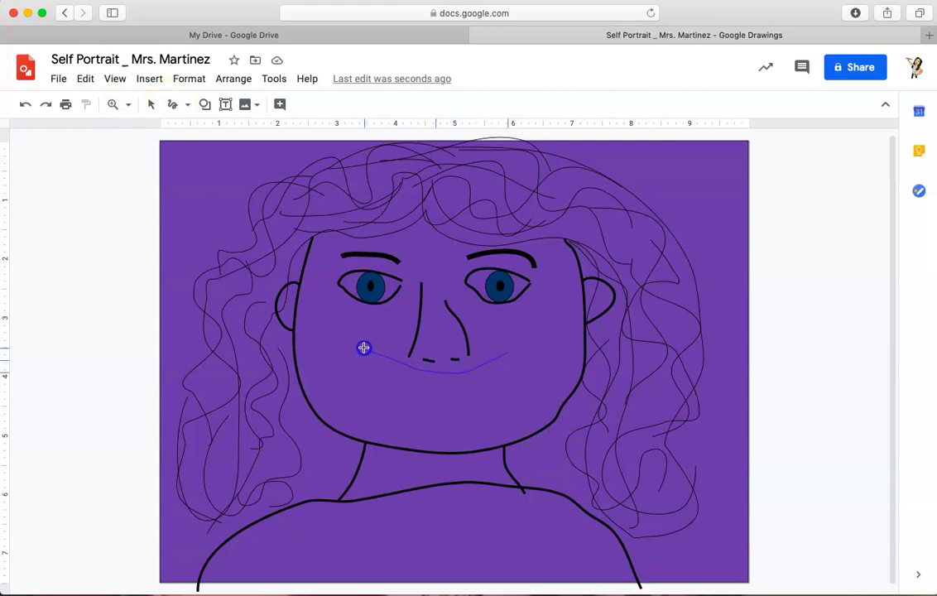
left_click_drag(506, 353, 507, 354)
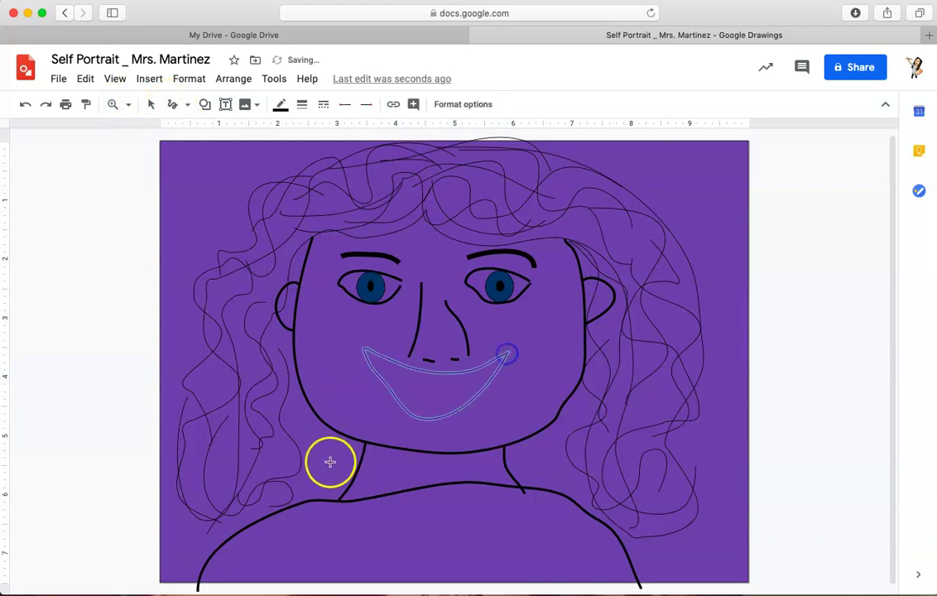
left_click(304, 104)
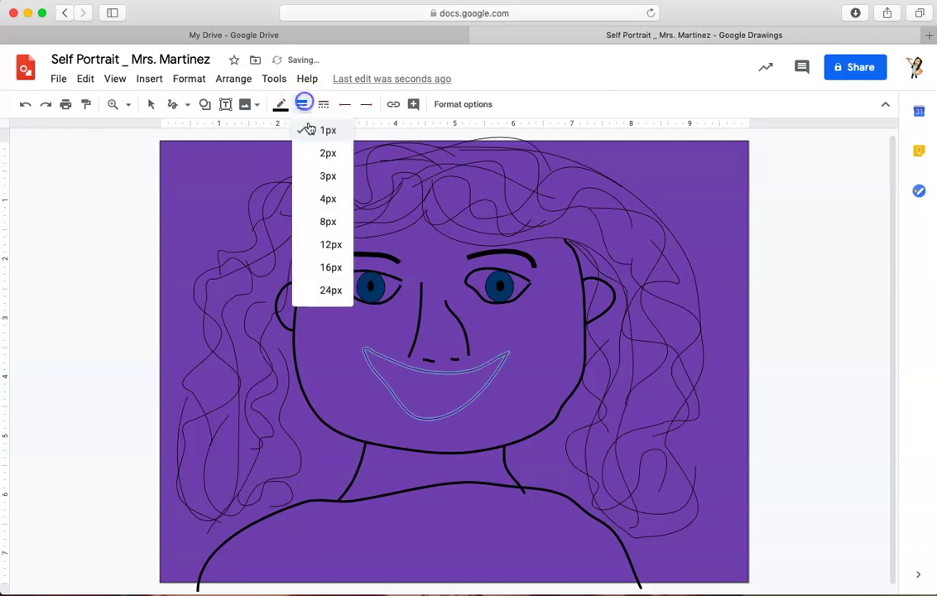
left_click(313, 176)
left_click(302, 105)
left_click(314, 199)
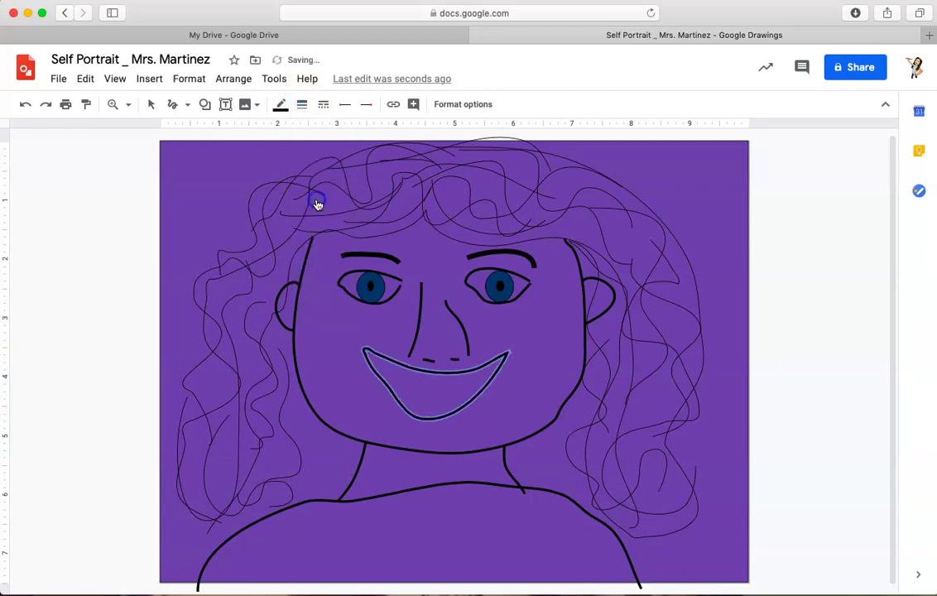
left_click(151, 105)
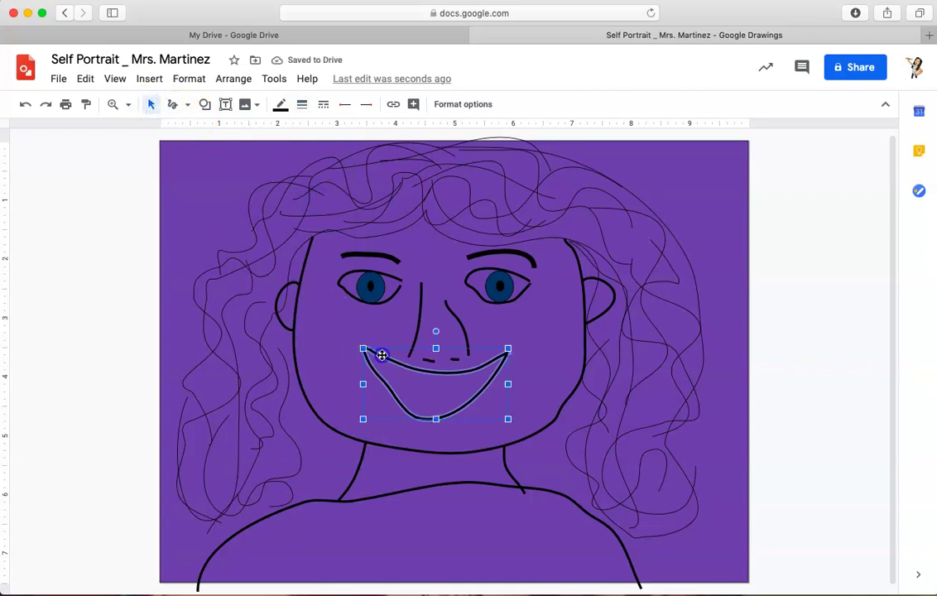
left_click_drag(381, 355, 386, 373)
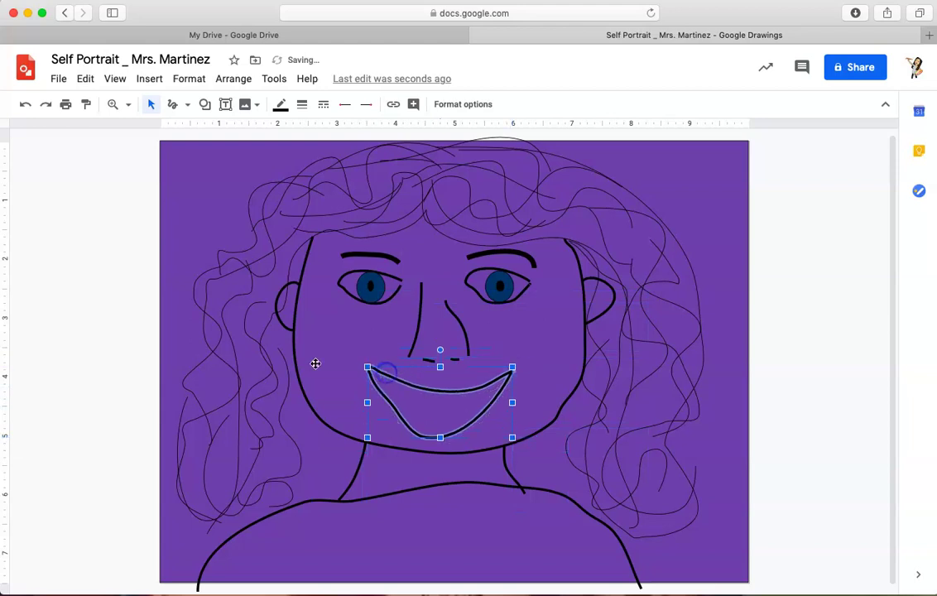
left_click(150, 387)
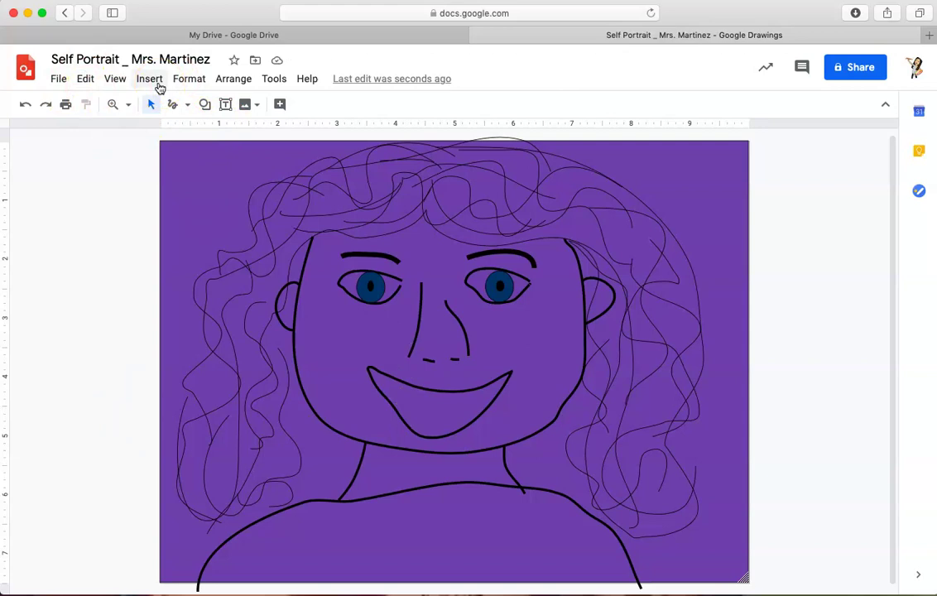
left_click(174, 105)
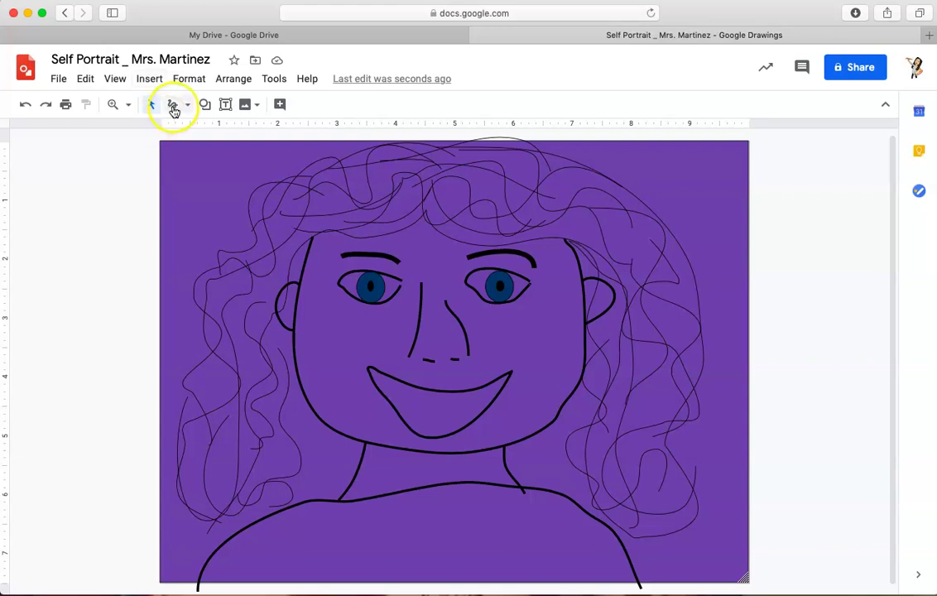